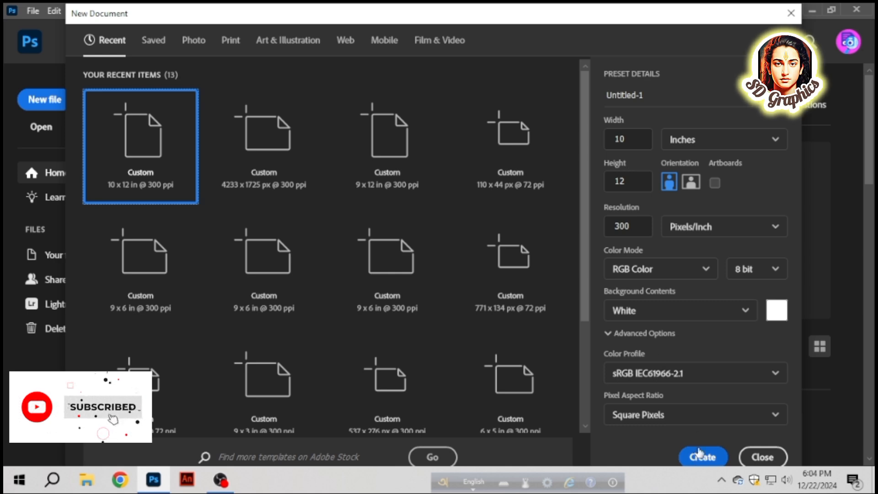
- Create a 10 x 12 inch, 300 ppi RGB document and crop its lower edge to a canvas height of 3296 px
{"action": "left_click", "coordinate": [700, 456]}
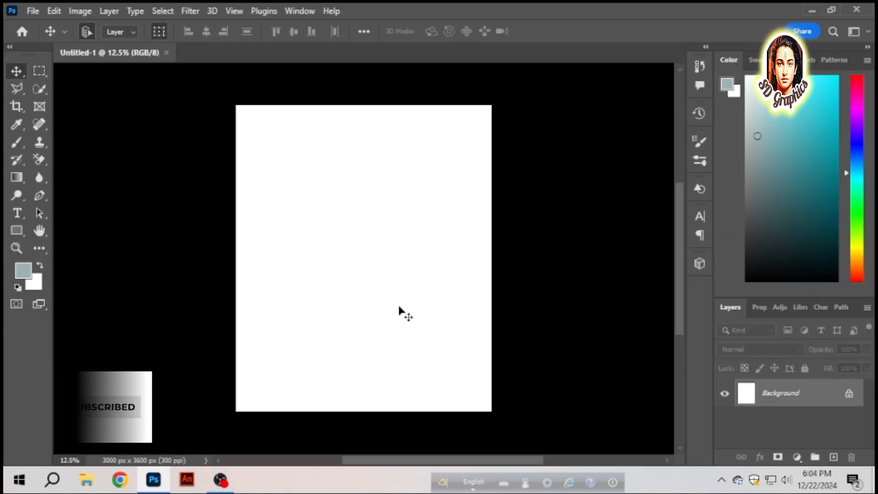
{"action": "left_click", "coordinate": [15, 109]}
{"action": "left_click_drag", "start_coordinate": [358, 417], "coordinate": [362, 400]}
{"action": "left_click", "coordinate": [15, 71]}
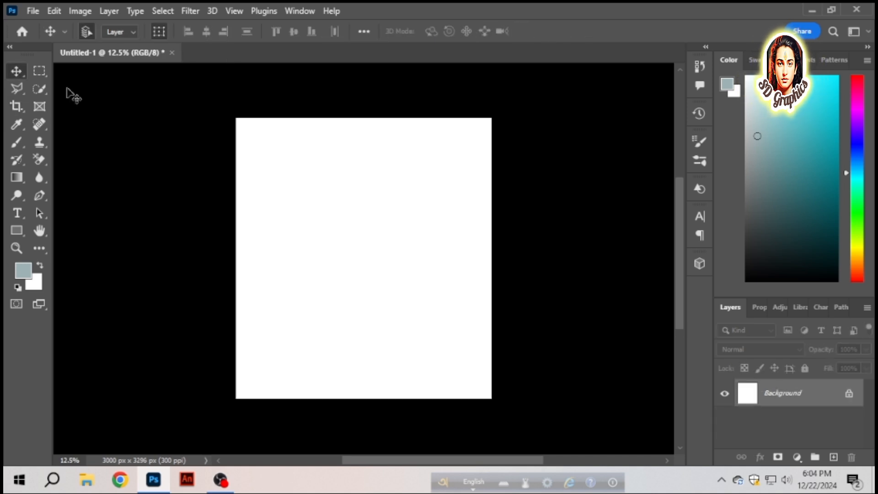
- Unlock the background layer and add the letter "D" in a text box in Britannic Bold at 511 pt
{"action": "left_click", "coordinate": [849, 394]}
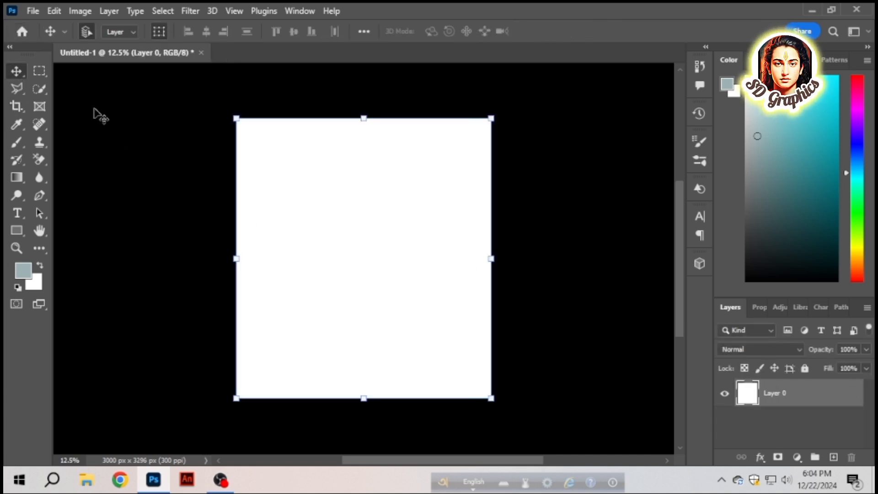
{"action": "left_click", "coordinate": [26, 218]}
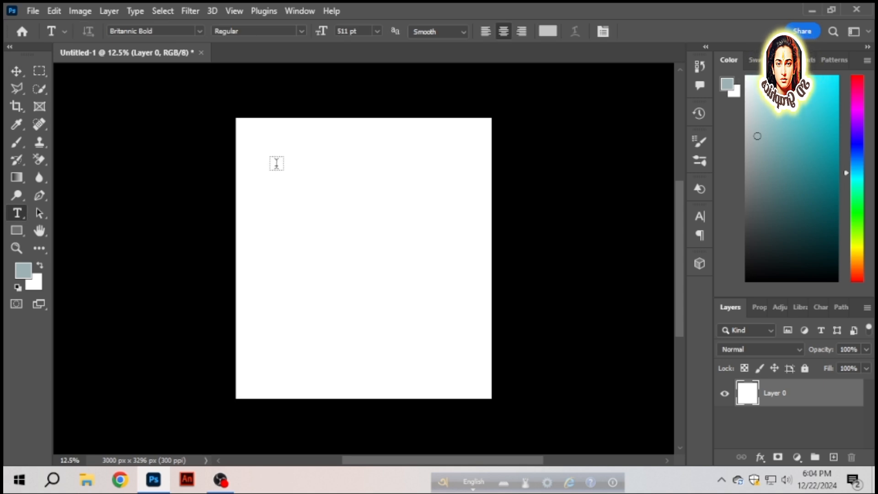
{"action": "left_click_drag", "start_coordinate": [284, 155], "coordinate": [431, 348]}
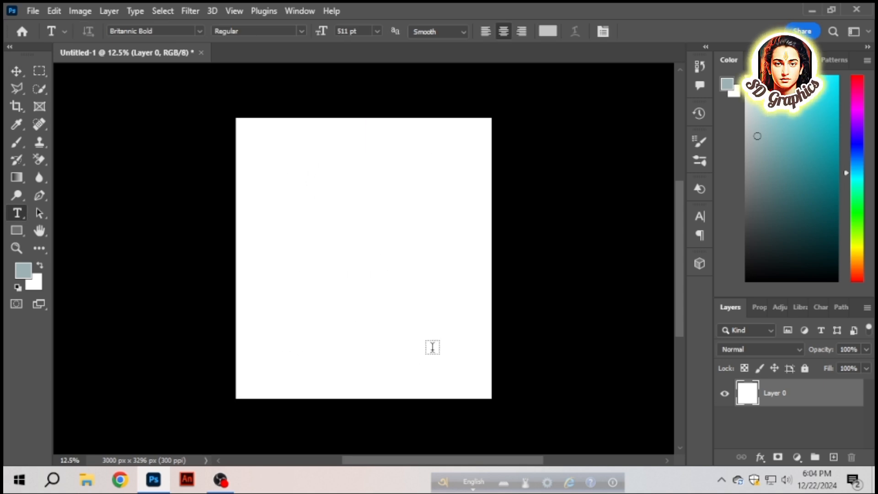
{"action": "type", "text": "D"}
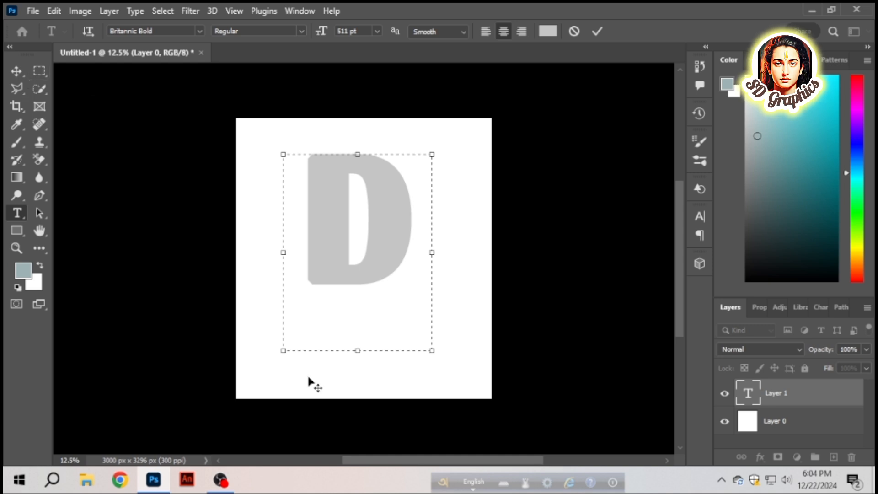
- Tighten the text box around the letter D and move the letter slightly left and down on the canvas
{"action": "left_click_drag", "start_coordinate": [353, 351], "coordinate": [359, 287]}
{"action": "left_click_drag", "start_coordinate": [282, 221], "coordinate": [293, 222]}
{"action": "left_click", "coordinate": [16, 70]}
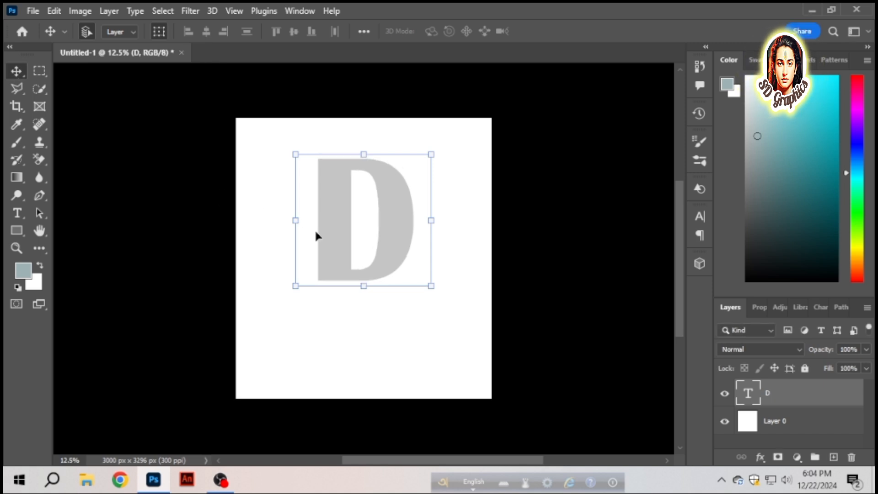
{"action": "left_click_drag", "start_coordinate": [397, 249], "coordinate": [384, 254]}
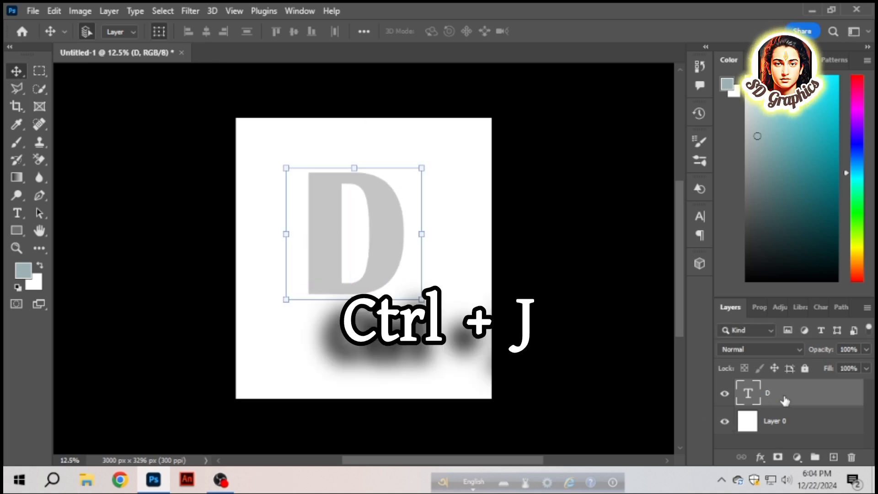
- Duplicate the D text layer and recolor the lower original letter black (#000000)
{"action": "key", "text": "ctrl+j"}
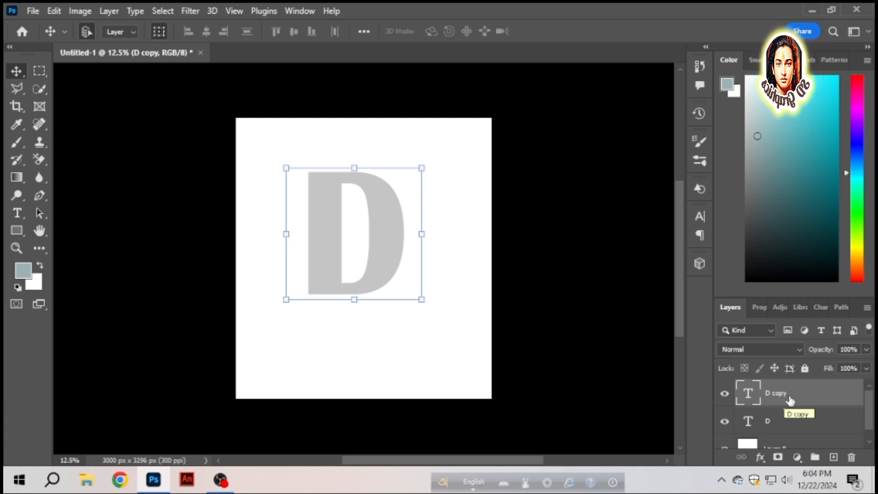
{"action": "double_click", "coordinate": [750, 423]}
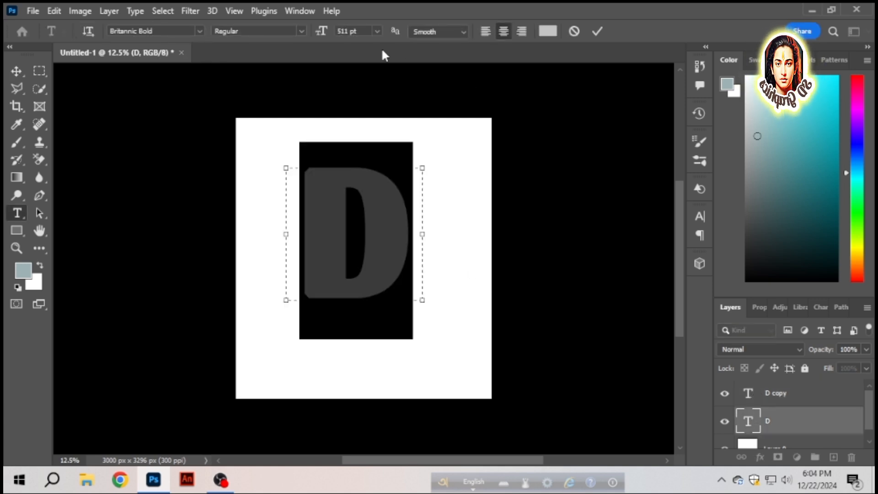
{"action": "left_click", "coordinate": [548, 31]}
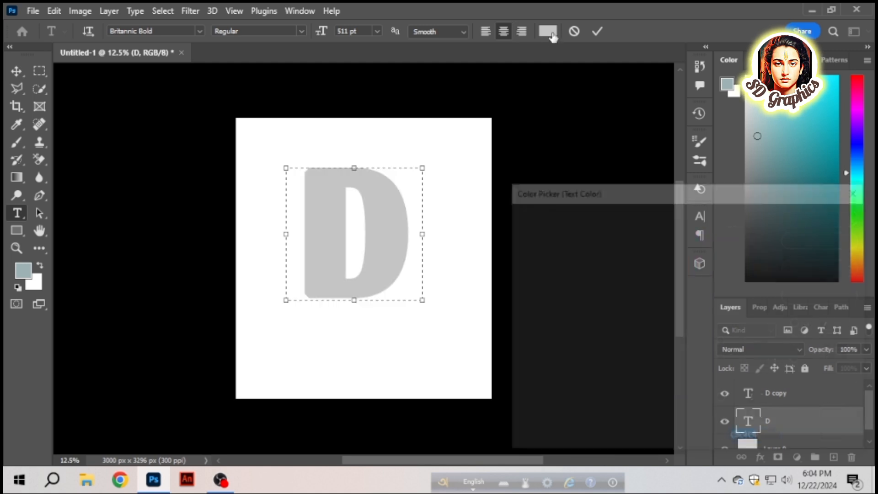
{"action": "left_click_drag", "start_coordinate": [590, 270], "coordinate": [640, 465]}
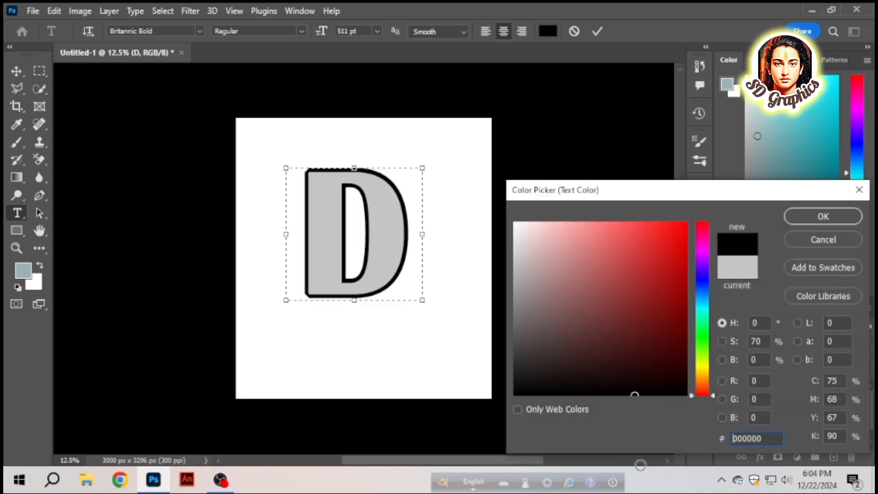
{"action": "left_click", "coordinate": [807, 223]}
{"action": "left_click", "coordinate": [23, 66]}
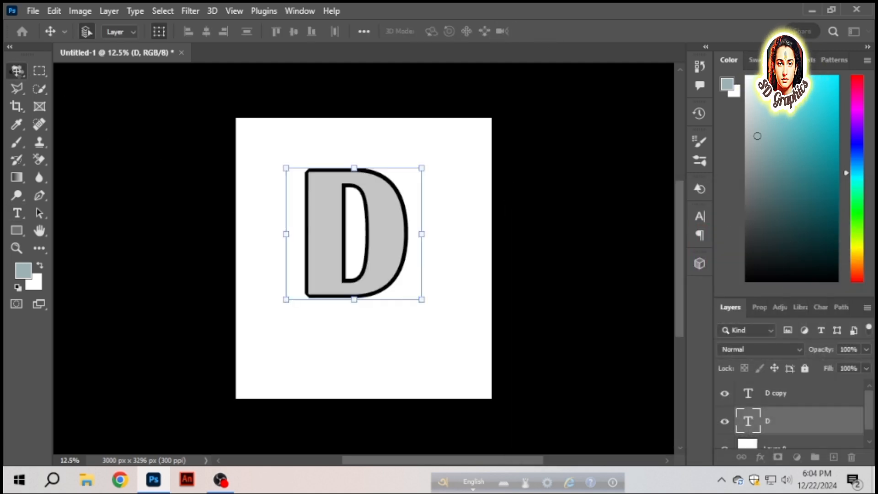
- Nudge the black D to the right so it sits offset behind the gray D like a shadow
{"action": "key", "text": "shift+Right"}
{"action": "key", "text": "shift+Right"}
{"action": "key", "text": "shift+Right"}
{"action": "key", "text": "shift+Right"}
{"action": "key", "text": "shift+Right"}
{"action": "key", "text": "shift+Right"}
{"action": "key", "text": "shift+Right"}
{"action": "key", "text": "shift+Right"}
{"action": "key", "text": "shift+Right"}
{"action": "key", "text": "shift+Right"}
{"action": "key", "text": "shift+Right"}
{"action": "key", "text": "shift+Right"}
{"action": "key", "text": "shift+Right"}
{"action": "key", "text": "shift+Right"}
{"action": "key", "text": "shift+Right"}
{"action": "key", "text": "shift+Right"}
{"action": "key", "text": "shift+Right"}
{"action": "key", "text": "shift+Right"}
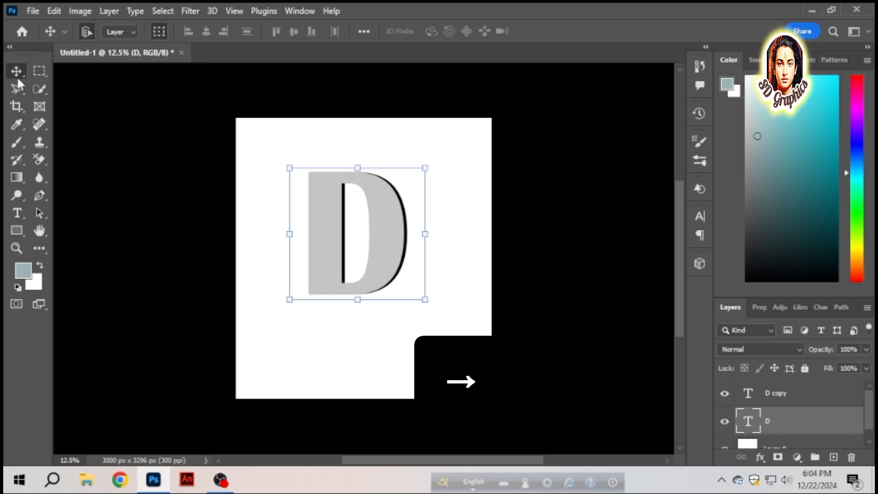
{"action": "key", "text": "shift+Right"}
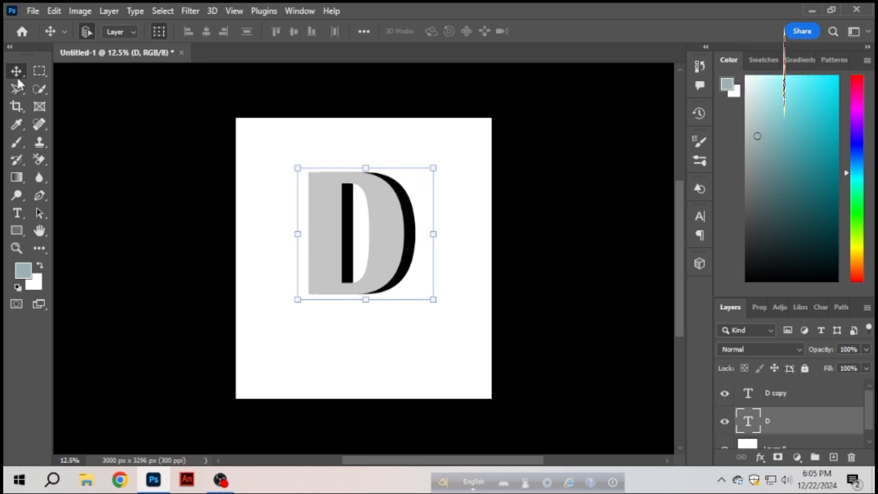
{"action": "left_click", "coordinate": [170, 210]}
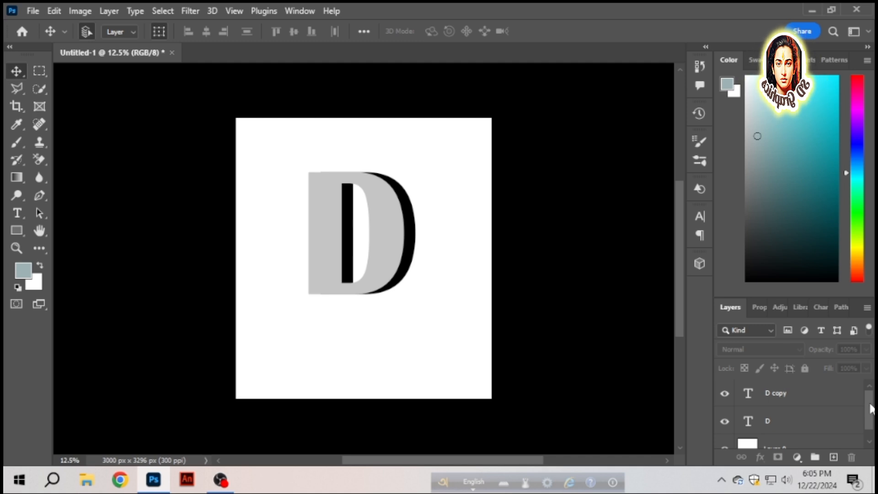
- Place the Cox Bazar picture from Downloads as an embedded image directly above the black D layer
{"action": "left_click", "coordinate": [798, 395]}
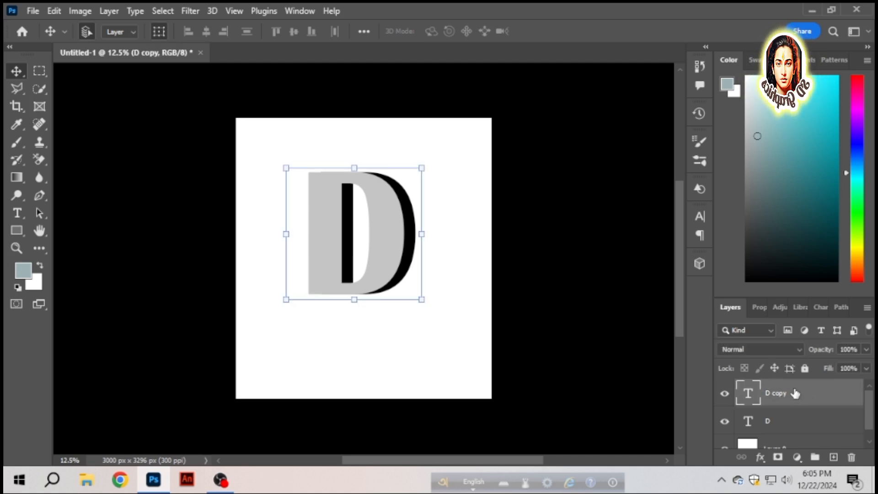
{"action": "left_click", "coordinate": [770, 424]}
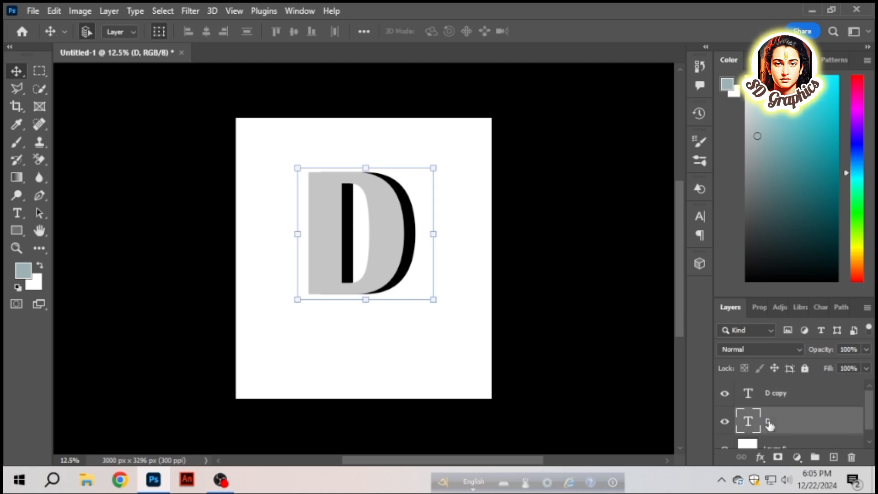
{"action": "left_click", "coordinate": [30, 9]}
{"action": "left_click", "coordinate": [62, 281]}
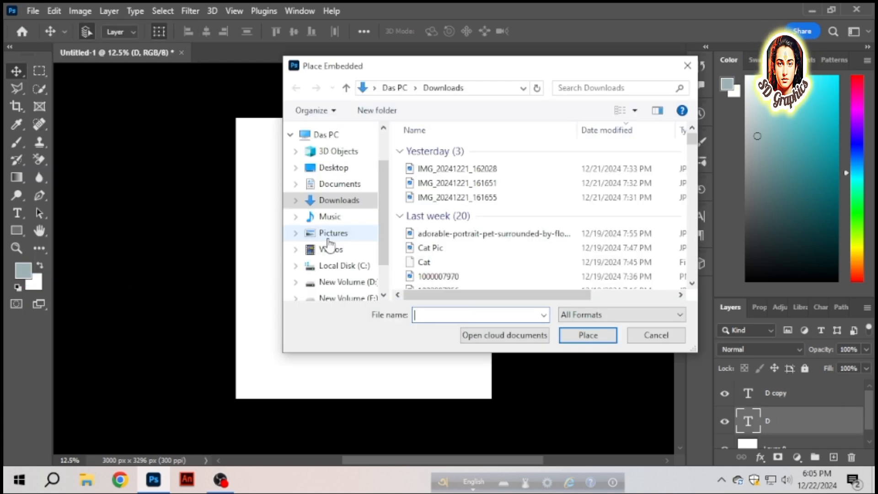
{"action": "scroll", "coordinate": [419, 254], "scroll_direction": "down", "scroll_amount": 2}
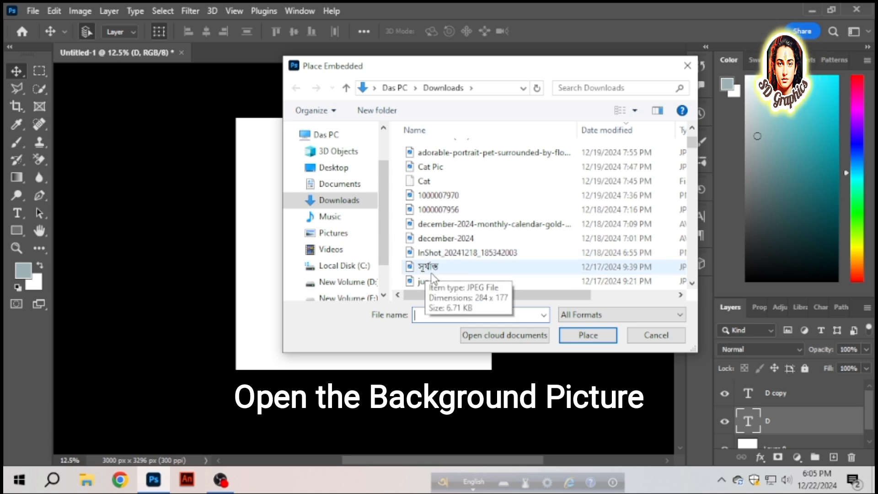
{"action": "scroll", "coordinate": [432, 278], "scroll_direction": "down", "scroll_amount": 1}
{"action": "left_click", "coordinate": [451, 256]}
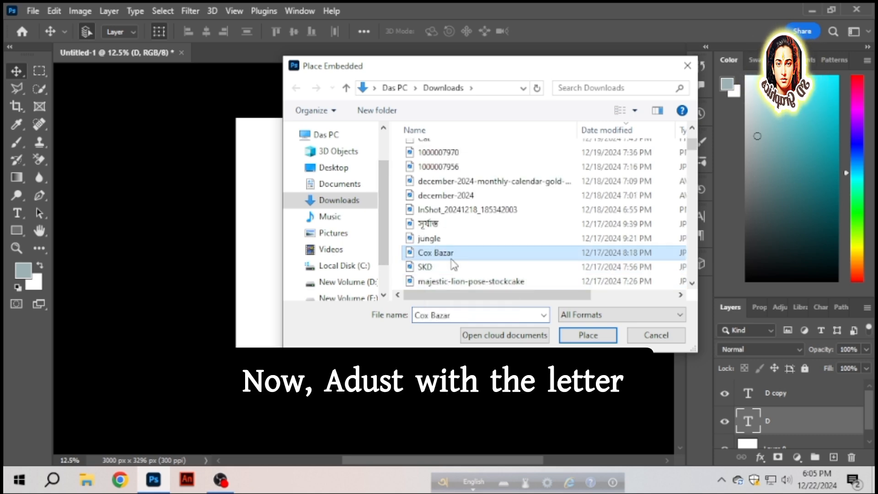
{"action": "left_click", "coordinate": [604, 336]}
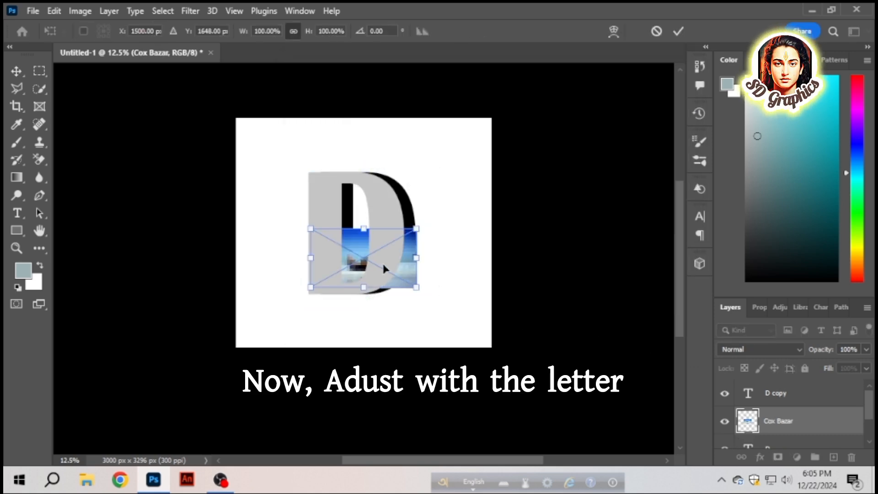
- Scale the placed picture to 221.71% so it covers the letter's full height, and lower its opacity to 79%
{"action": "left_click_drag", "start_coordinate": [364, 229], "coordinate": [363, 168]}
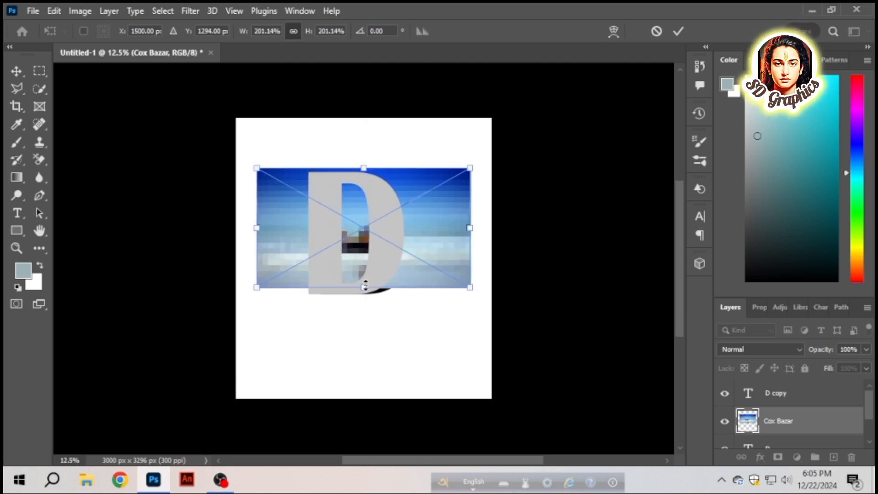
{"action": "left_click_drag", "start_coordinate": [363, 287], "coordinate": [364, 299]}
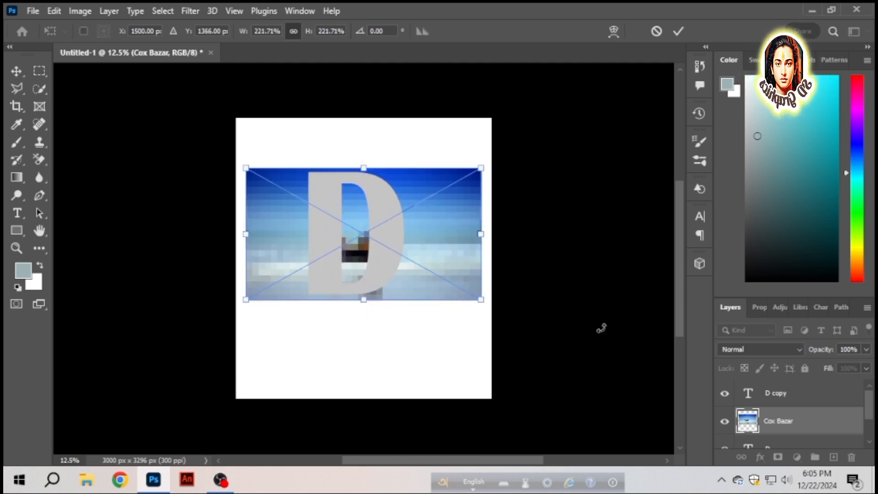
{"action": "left_click_drag", "start_coordinate": [819, 353], "coordinate": [811, 353]}
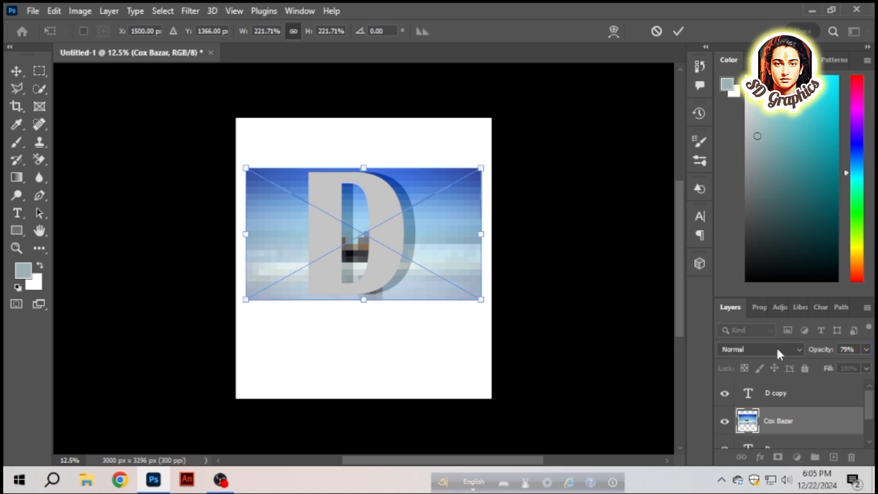
{"action": "left_click", "coordinate": [18, 71]}
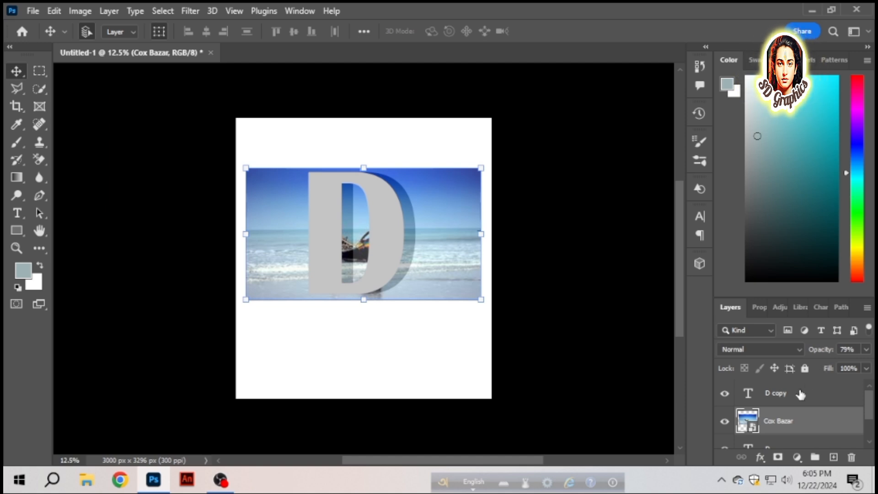
- Clip the Cox Bazar picture to the black D with a clipping mask and set its opacity to 85%
{"action": "right_click", "coordinate": [810, 420]}
{"action": "left_click", "coordinate": [695, 342]}
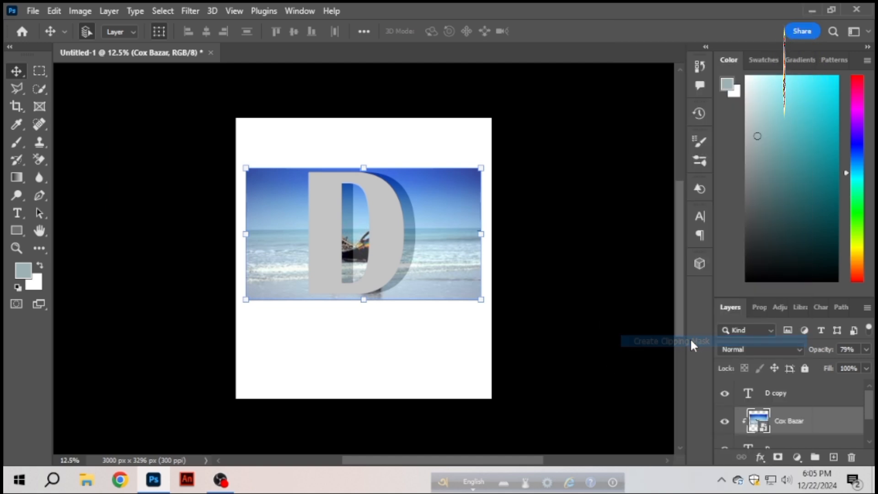
{"action": "mouse_move", "coordinate": [822, 355]}
{"action": "left_mouse_down"}
{"action": "mouse_move", "coordinate": [867, 352]}
{"action": "mouse_move", "coordinate": [813, 354]}
{"action": "mouse_move", "coordinate": [826, 355]}
{"action": "left_mouse_up"}
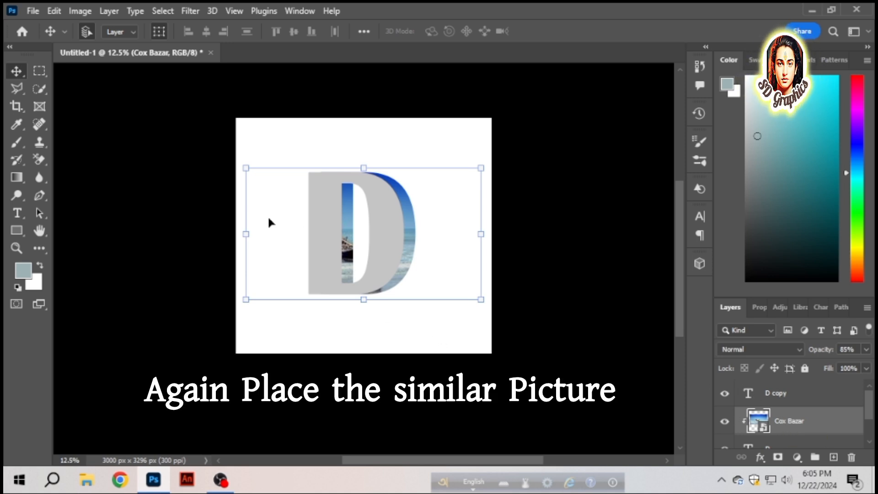
- Place the Cox Bazar picture again above the D copy layer and scale it to 221.71% to cover the letter
{"action": "left_click", "coordinate": [778, 394]}
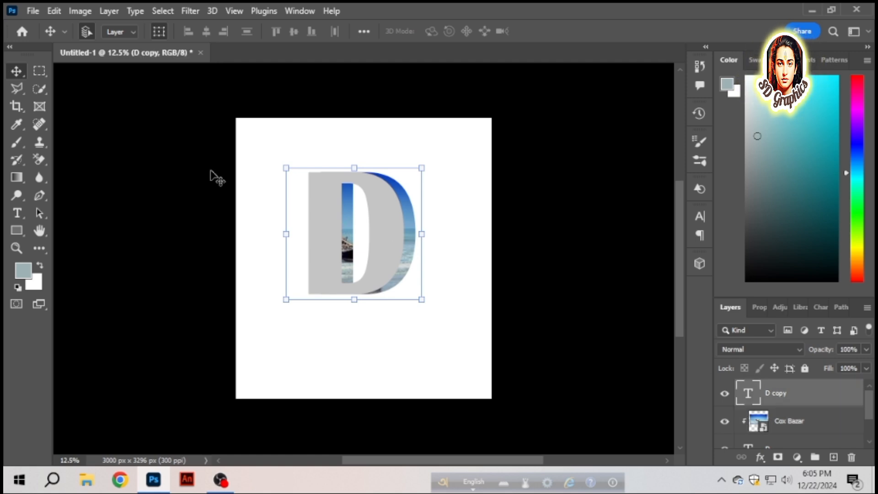
{"action": "left_click", "coordinate": [31, 12]}
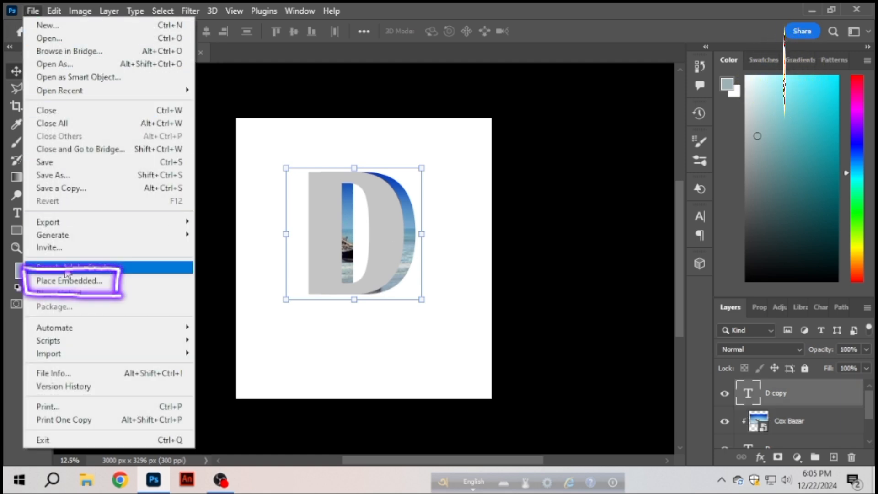
{"action": "left_click", "coordinate": [70, 279]}
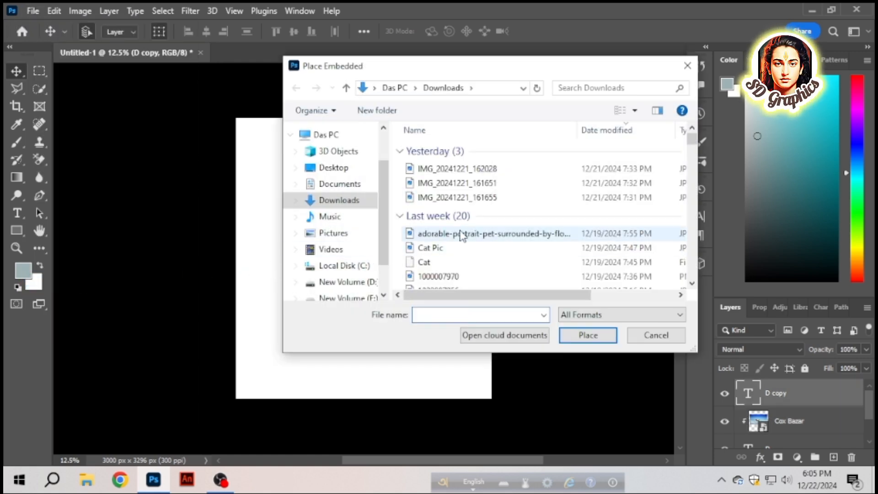
{"action": "scroll", "coordinate": [448, 256], "scroll_direction": "down", "scroll_amount": 4}
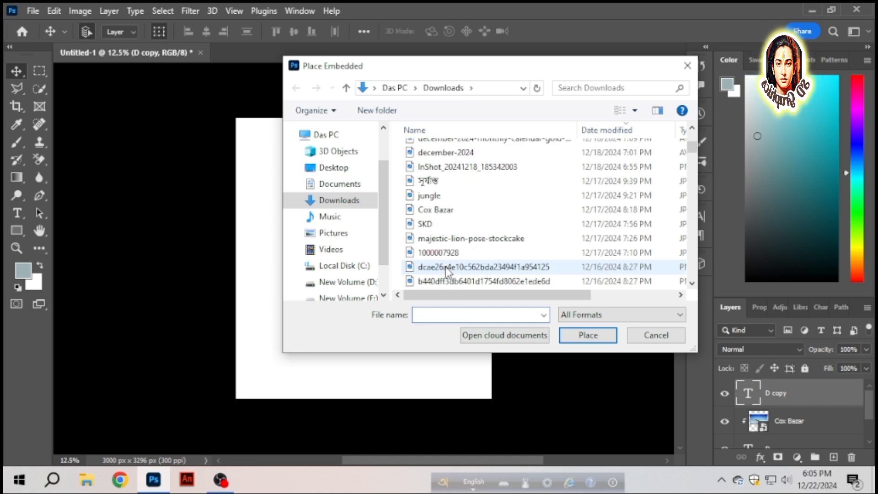
{"action": "left_click", "coordinate": [434, 210]}
{"action": "left_click", "coordinate": [587, 336]}
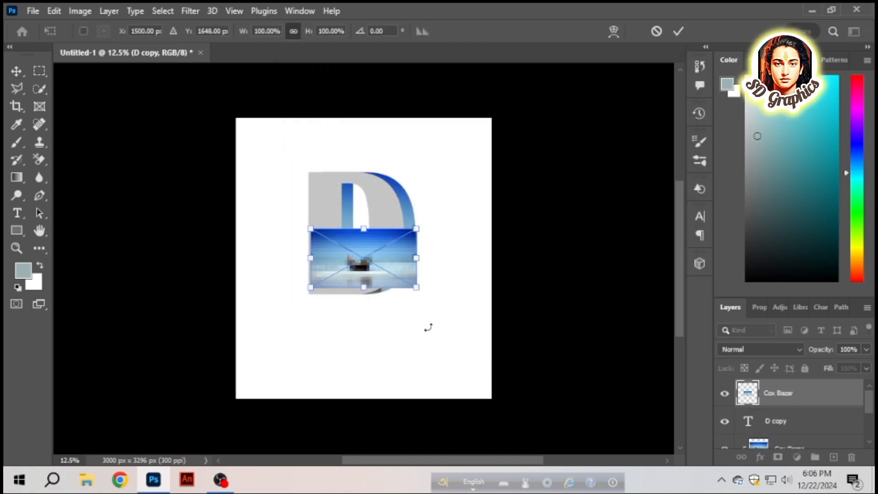
{"action": "left_click_drag", "start_coordinate": [364, 228], "coordinate": [364, 168]}
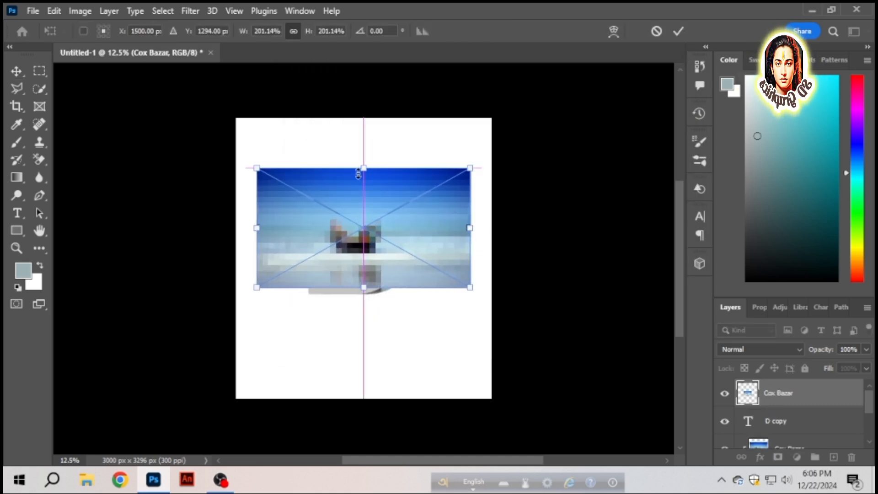
{"action": "left_click_drag", "start_coordinate": [363, 287], "coordinate": [364, 300]}
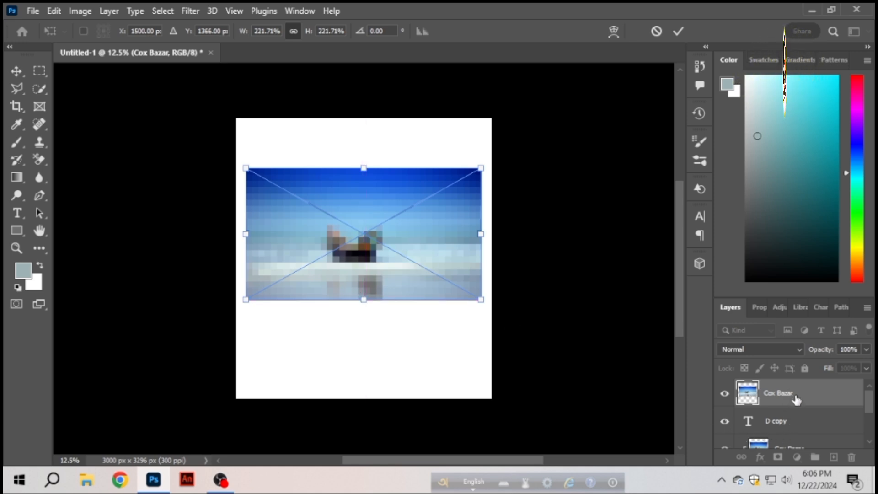
- Commit the placed Cox Bazar picture and clip it to the D copy layer with a clipping mask
{"action": "scroll", "coordinate": [813, 391], "scroll_direction": "down", "scroll_amount": 1}
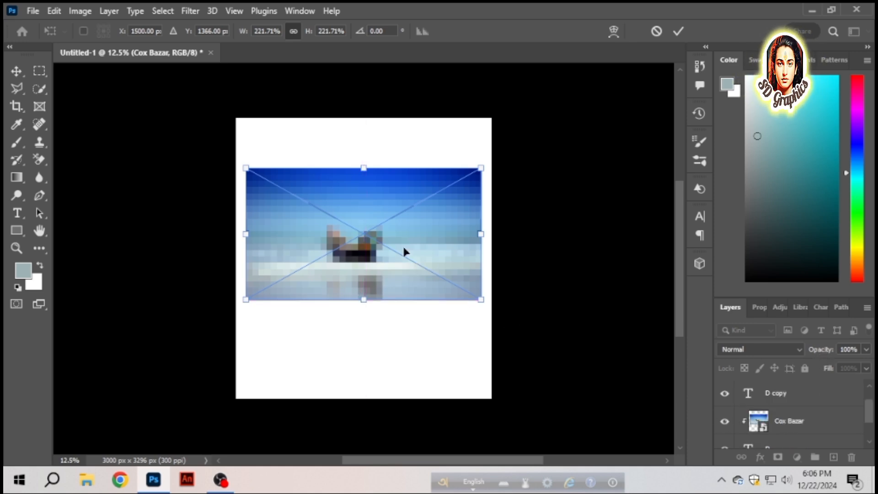
{"action": "left_click", "coordinate": [16, 73]}
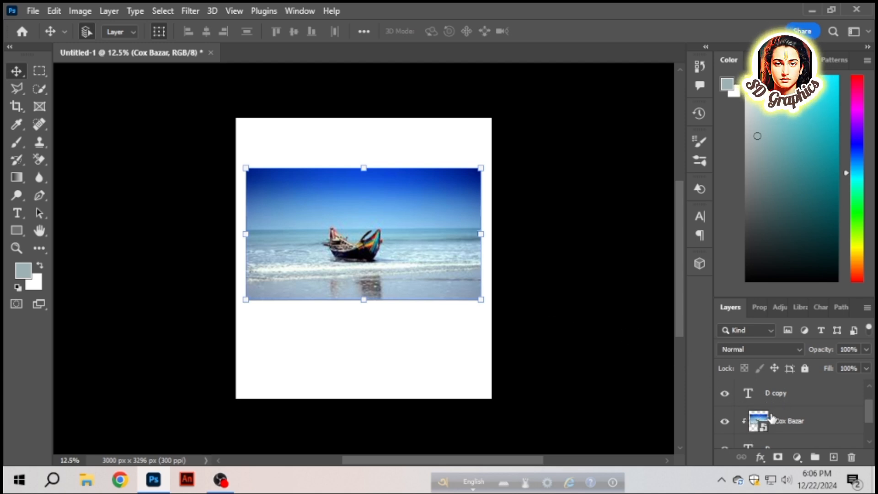
{"action": "left_click_drag", "start_coordinate": [772, 418], "coordinate": [795, 405]}
{"action": "right_click", "coordinate": [795, 405]}
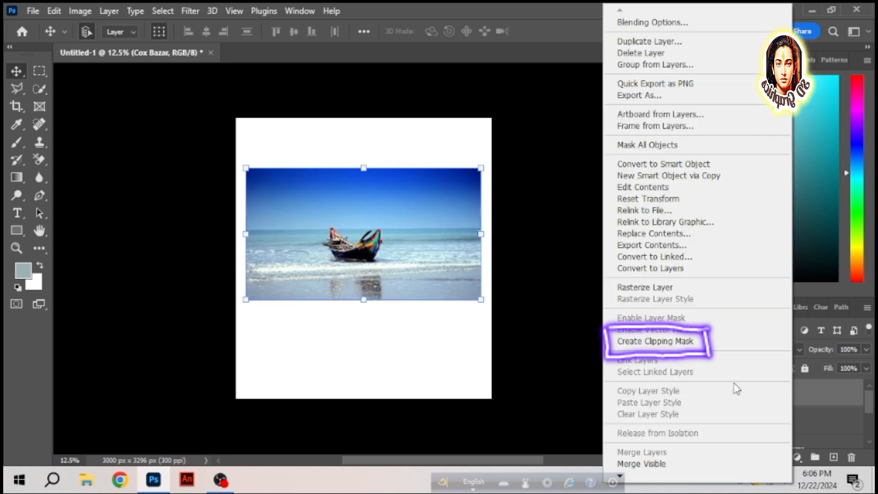
{"action": "left_click", "coordinate": [671, 342]}
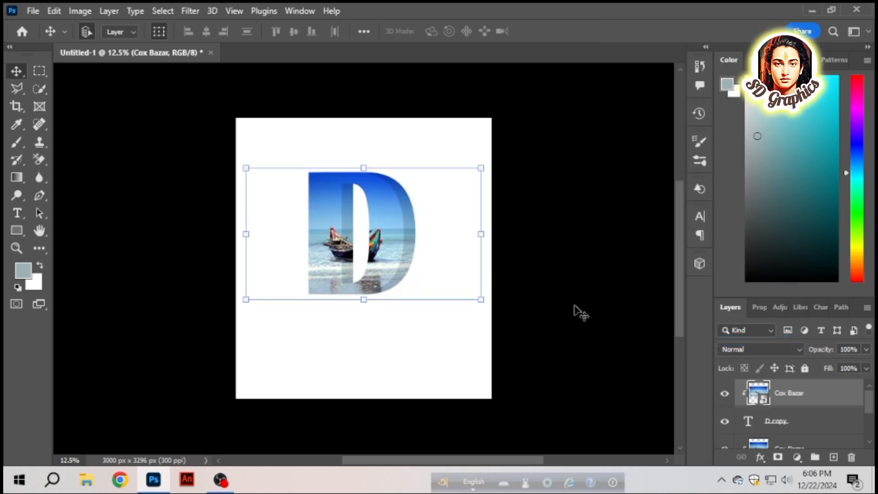
- Lower the opacity of the Cox Bazar picture that is clipped to the original D layer
{"action": "left_click_drag", "start_coordinate": [825, 353], "coordinate": [871, 351]}
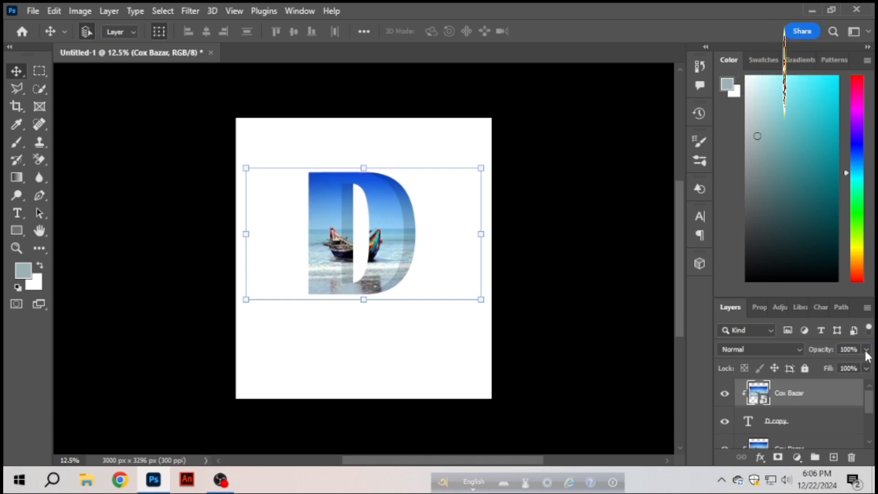
{"action": "left_click", "coordinate": [796, 447]}
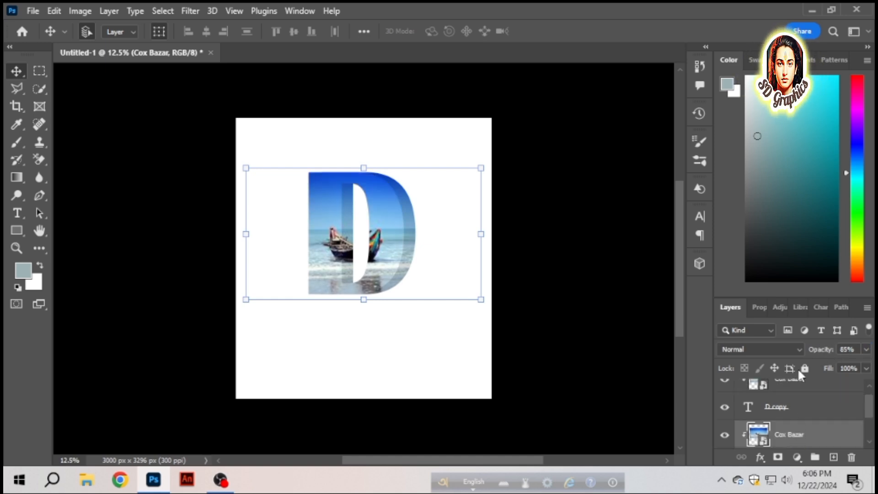
{"action": "left_click_drag", "start_coordinate": [814, 350], "coordinate": [822, 353]}
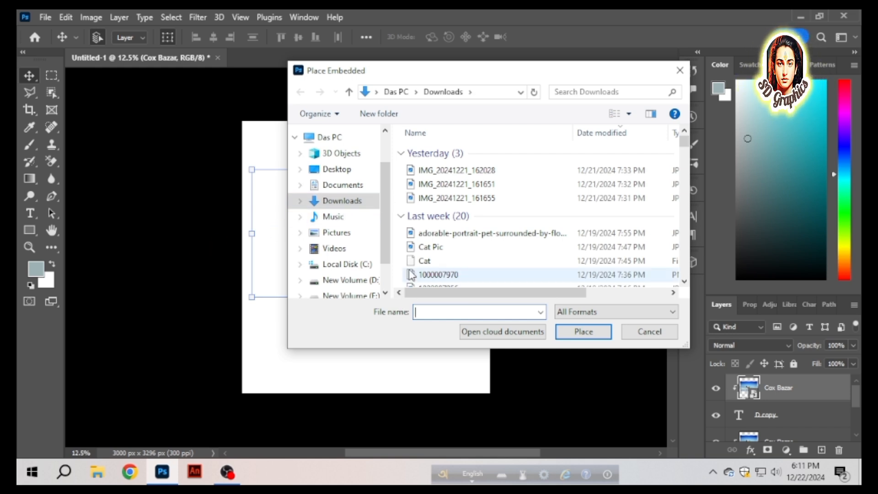
- Place the SKD picture from Downloads as an embedded image and move its layer below D copy, directly above the lower Cox Bazar
{"action": "scroll", "coordinate": [413, 197], "scroll_direction": "down", "scroll_amount": 5}
{"action": "left_click", "coordinate": [424, 182]}
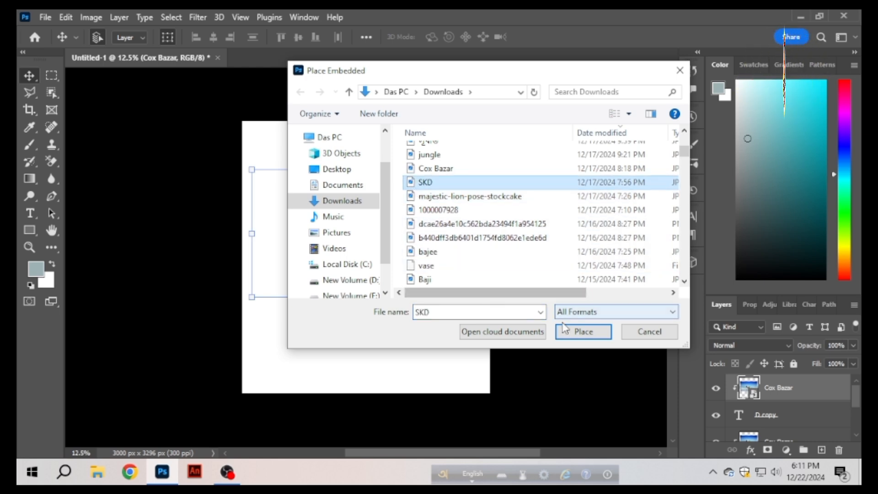
{"action": "left_click", "coordinate": [581, 331]}
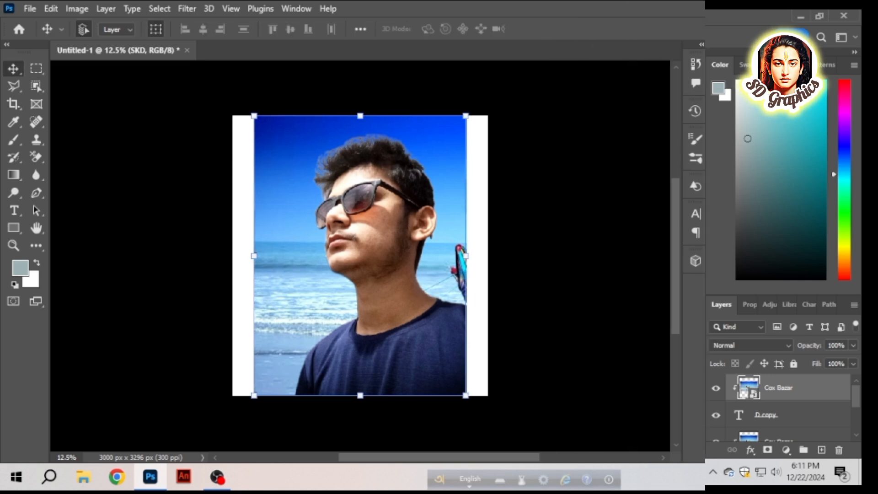
{"action": "mouse_move", "coordinate": [778, 389]}
{"action": "left_mouse_down"}
{"action": "mouse_move", "coordinate": [759, 412]}
{"action": "mouse_move", "coordinate": [789, 424]}
{"action": "mouse_move", "coordinate": [784, 401]}
{"action": "left_mouse_up"}
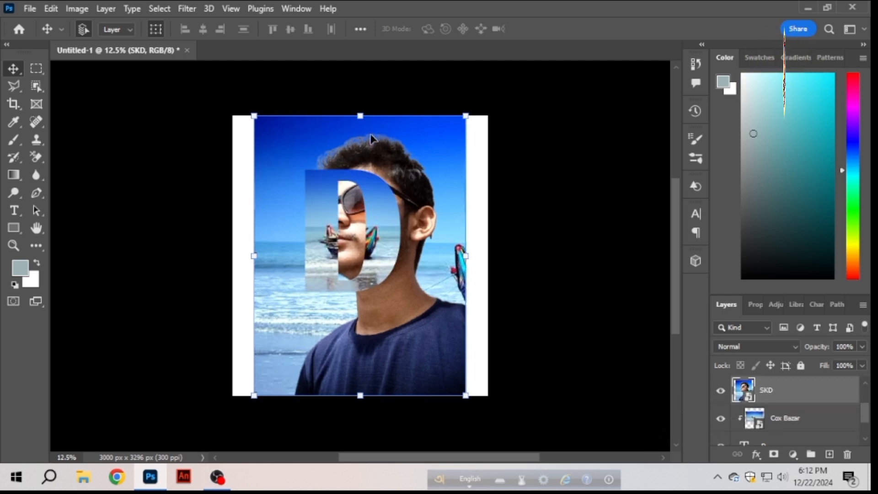
- Scale the SKD picture to 8.81% and move it over the letter's left part at X 816.13, Y 1308.72 px
{"action": "left_click_drag", "start_coordinate": [360, 115], "coordinate": [360, 268]}
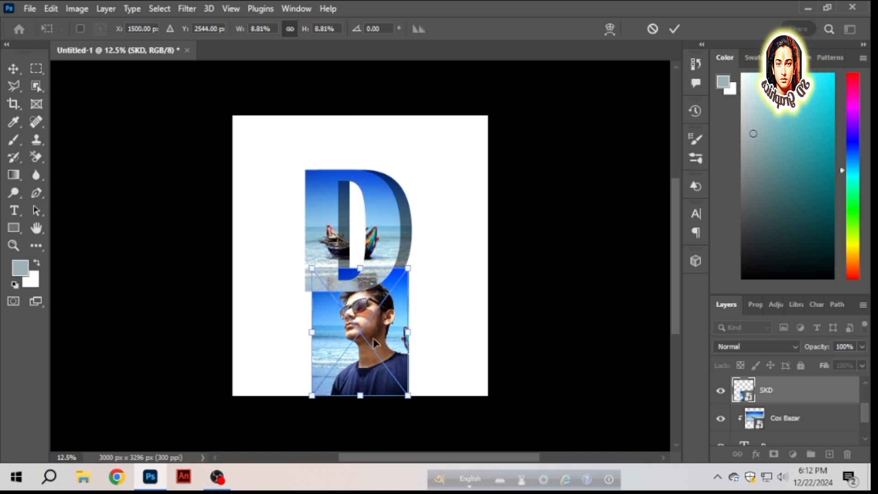
{"action": "left_click_drag", "start_coordinate": [373, 343], "coordinate": [320, 249]}
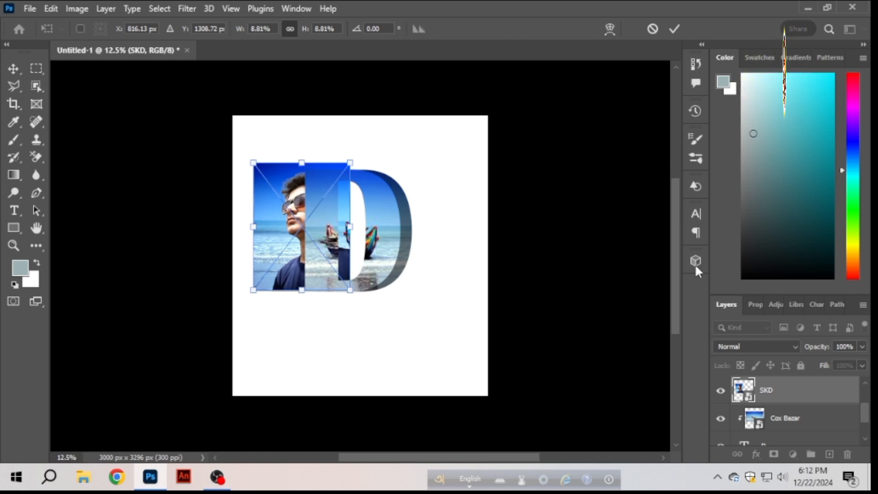
{"action": "left_click_drag", "start_coordinate": [816, 349], "coordinate": [866, 347]}
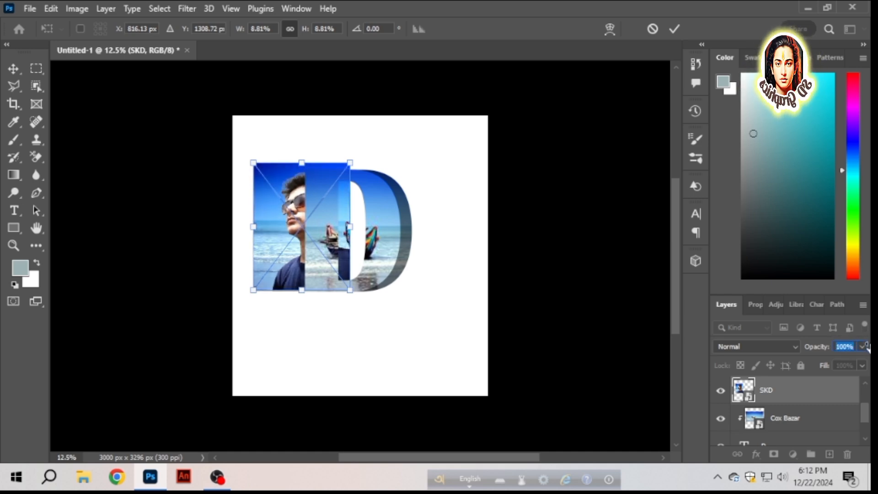
{"action": "scroll", "coordinate": [787, 415], "scroll_direction": "down", "scroll_amount": 1}
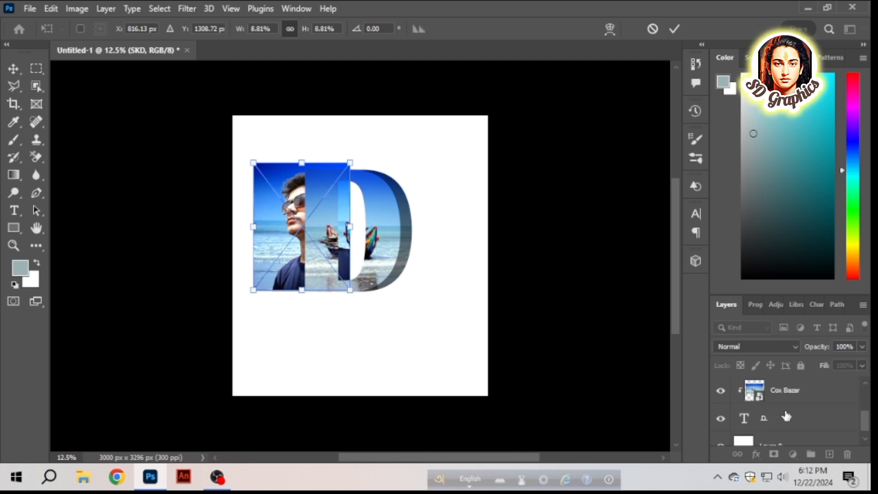
{"action": "scroll", "coordinate": [786, 415], "scroll_direction": "up", "scroll_amount": 1}
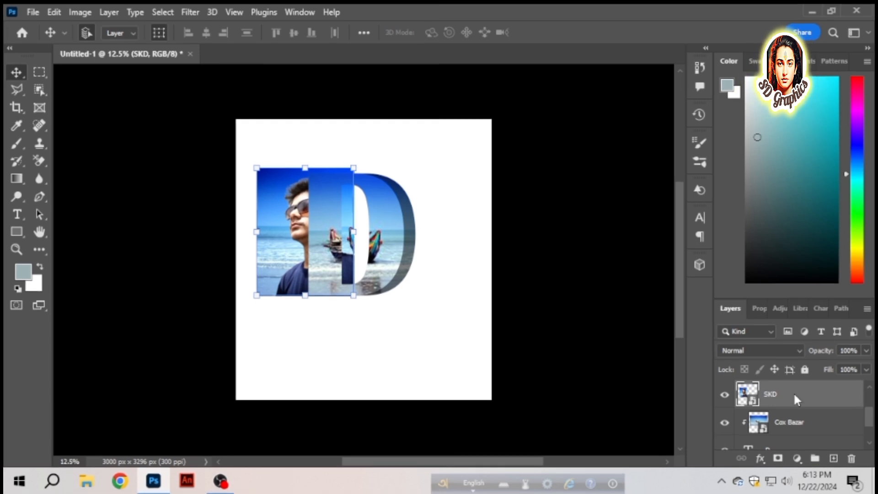
- Clip the SKD picture to the original D with a clipping mask, set its opacity to 58% and deselect the layer
{"action": "right_click", "coordinate": [794, 392]}
{"action": "left_click", "coordinate": [669, 343]}
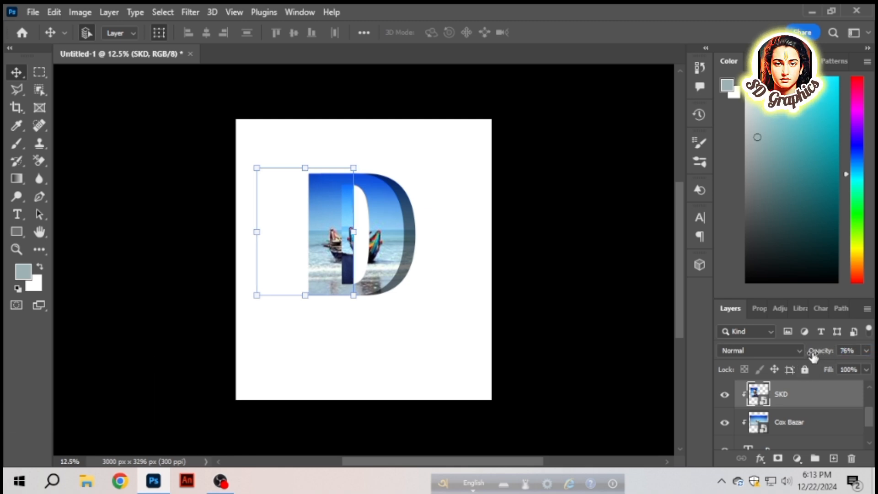
{"action": "left_click_drag", "start_coordinate": [810, 353], "coordinate": [811, 353]}
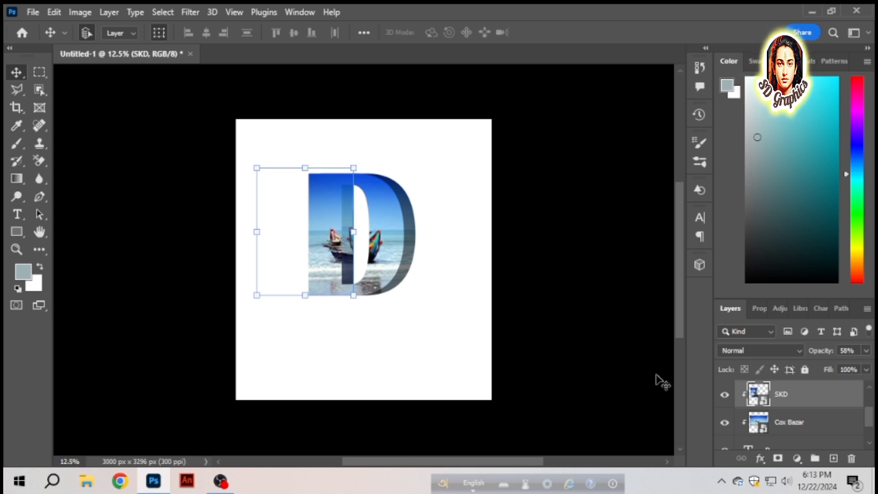
{"action": "left_click", "coordinate": [132, 131]}
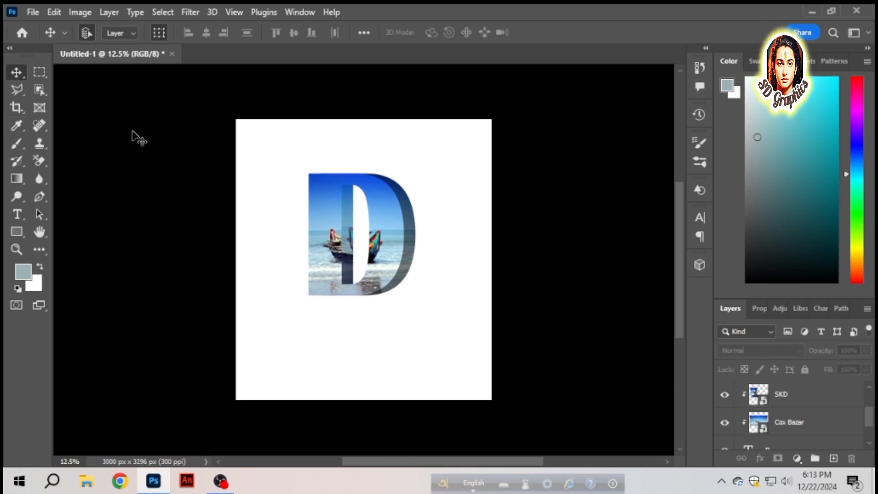
- Open the SKD picture from Downloads as a separate document
{"action": "left_click", "coordinate": [34, 13]}
{"action": "left_click", "coordinate": [45, 37]}
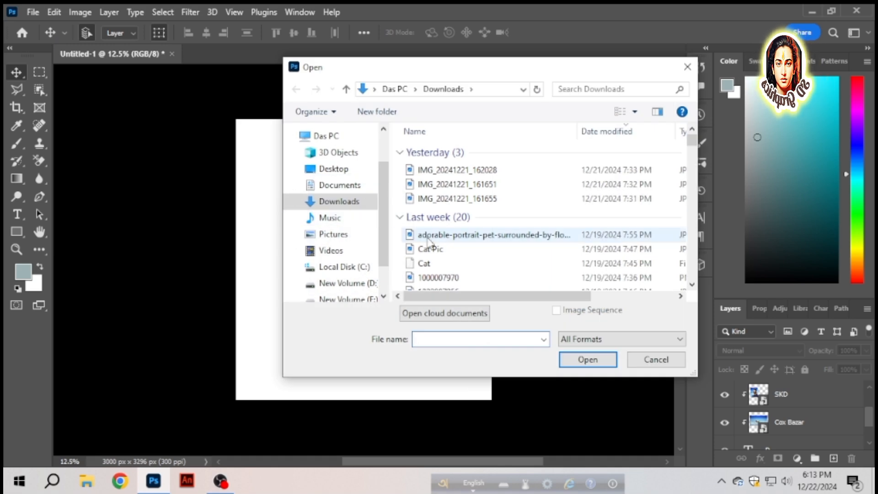
{"action": "scroll", "coordinate": [429, 243], "scroll_direction": "down", "scroll_amount": 4}
{"action": "left_click", "coordinate": [425, 225]}
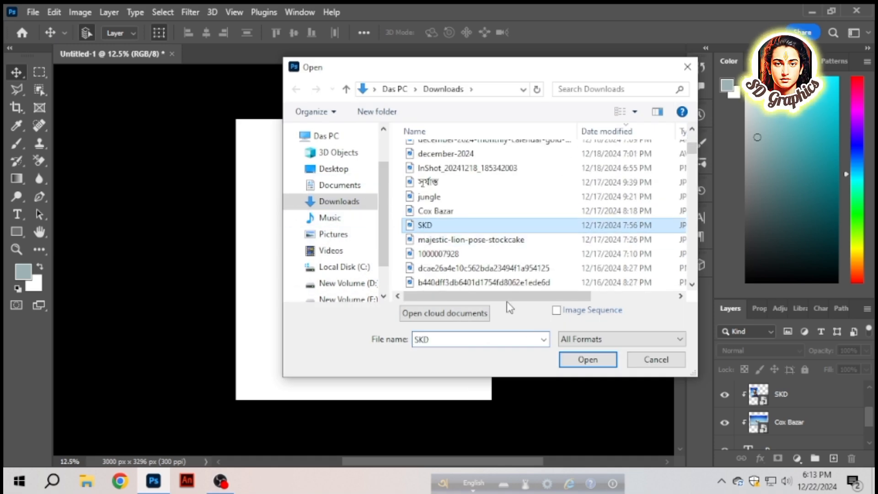
{"action": "left_click", "coordinate": [578, 359]}
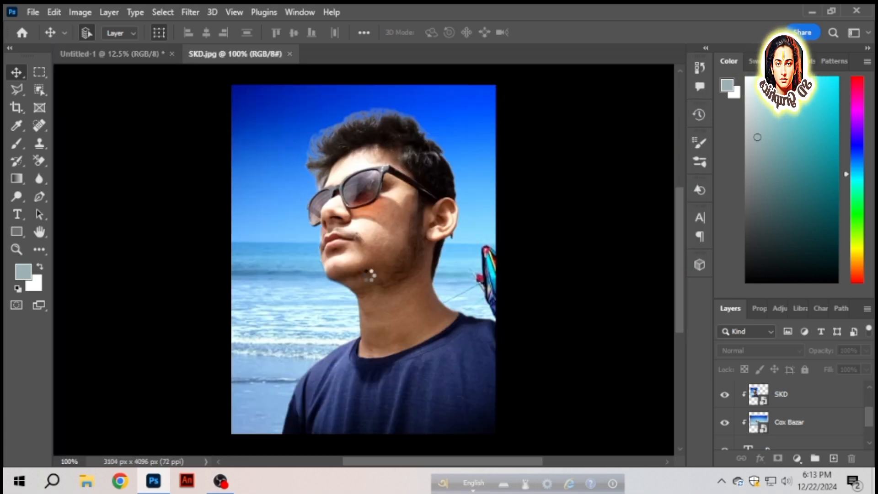
- Select the man in SKD.jpg with the Object Selection tool by drawing a lasso around his head and body
{"action": "left_click", "coordinate": [45, 93]}
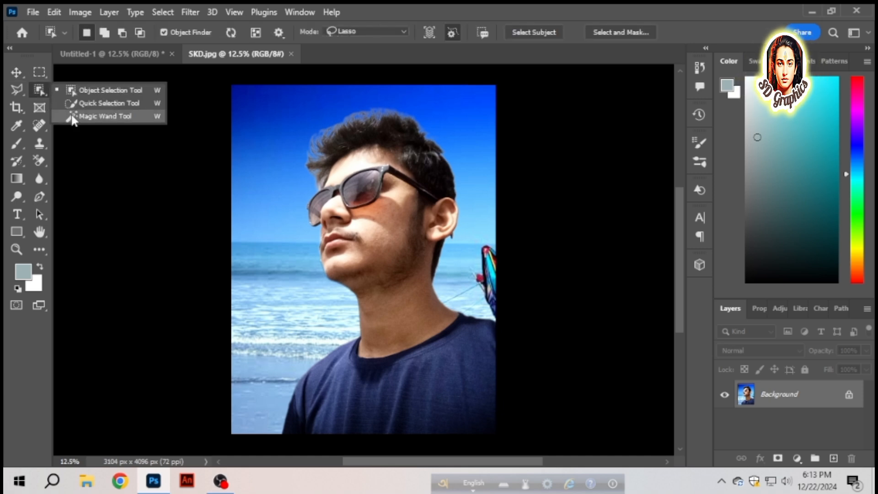
{"action": "left_click", "coordinate": [78, 90]}
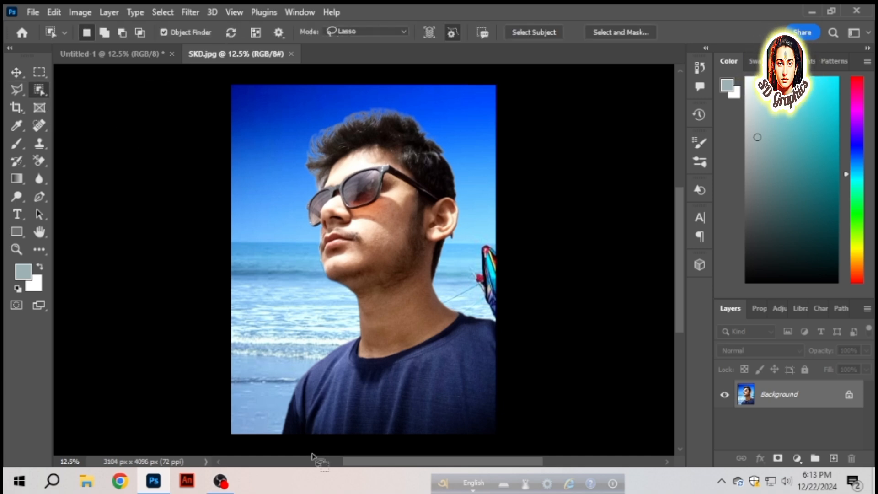
{"action": "left_click_drag", "start_coordinate": [277, 432], "coordinate": [284, 406]}
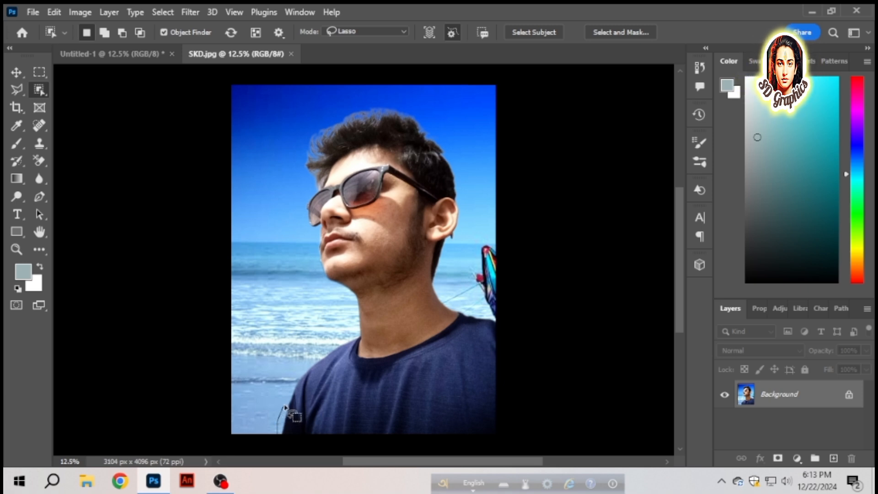
{"action": "left_click_drag", "start_coordinate": [306, 360], "coordinate": [339, 342]}
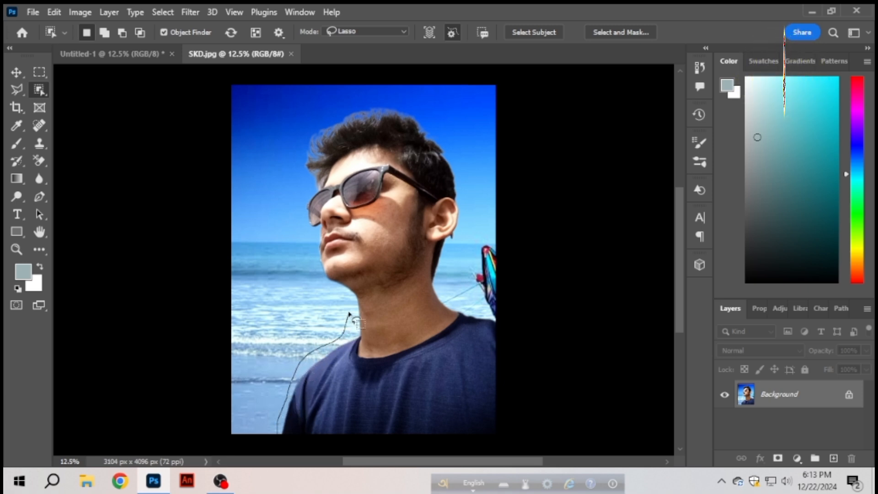
{"action": "left_click_drag", "start_coordinate": [334, 296], "coordinate": [317, 285]}
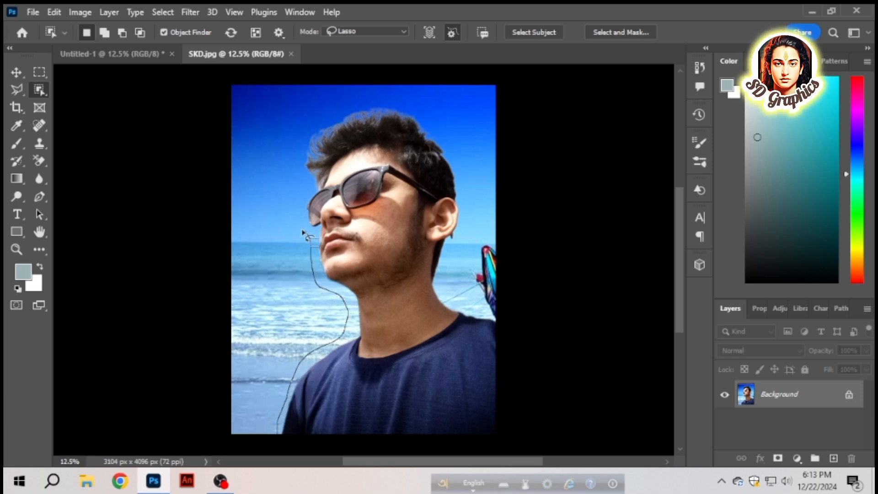
{"action": "left_click_drag", "start_coordinate": [303, 234], "coordinate": [298, 202]}
{"action": "mouse_move", "coordinate": [300, 153]}
{"action": "left_mouse_down"}
{"action": "mouse_move", "coordinate": [339, 117]}
{"action": "mouse_move", "coordinate": [385, 103]}
{"action": "mouse_move", "coordinate": [431, 111]}
{"action": "mouse_move", "coordinate": [462, 158]}
{"action": "left_mouse_up"}
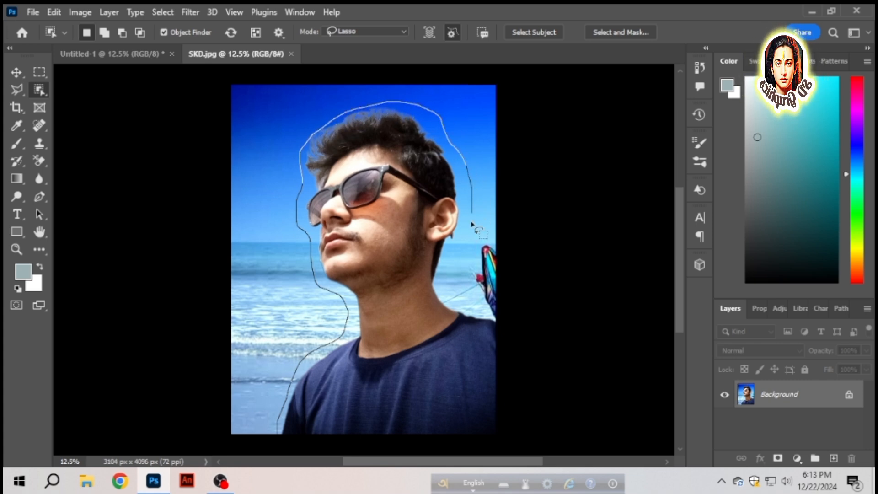
{"action": "left_click_drag", "start_coordinate": [472, 224], "coordinate": [456, 266]}
{"action": "mouse_move", "coordinate": [456, 304]}
{"action": "left_mouse_down"}
{"action": "mouse_move", "coordinate": [497, 320]}
{"action": "mouse_move", "coordinate": [510, 371]}
{"action": "mouse_move", "coordinate": [516, 428]}
{"action": "mouse_move", "coordinate": [487, 455]}
{"action": "mouse_move", "coordinate": [260, 463]}
{"action": "left_mouse_up"}
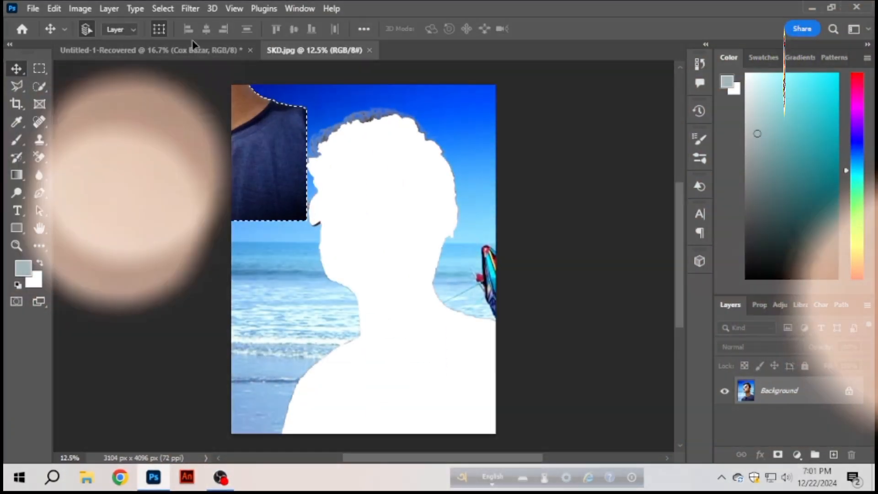
- Move the selected man from SKD.jpg into Untitled-1-Recovered as a new layer above the top Cox Bazar layer
{"action": "left_click_drag", "start_coordinate": [192, 41], "coordinate": [299, 202]}
{"action": "scroll", "coordinate": [355, 287], "scroll_direction": "down", "scroll_amount": 3}
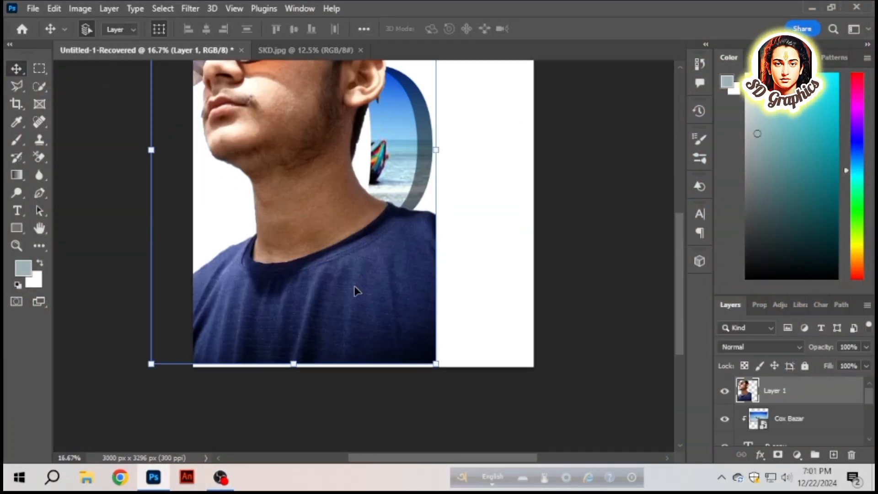
{"action": "scroll", "coordinate": [355, 290], "scroll_direction": "up", "scroll_amount": 3}
{"action": "left_click_drag", "start_coordinate": [282, 324], "coordinate": [282, 366]}
- Scale the man's cutout to 37.45%, about the letter's height, and position it over the left side of the D
{"action": "left_click_drag", "start_coordinate": [296, 418], "coordinate": [289, 286]}
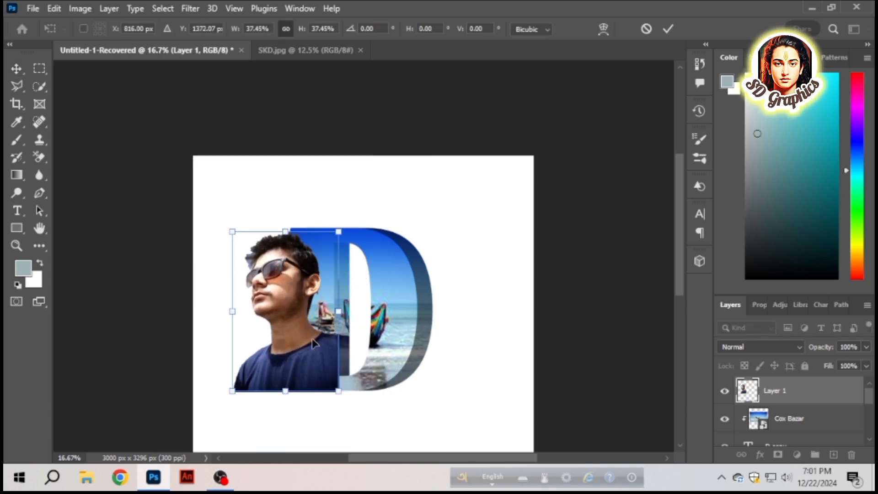
{"action": "left_click_drag", "start_coordinate": [311, 351], "coordinate": [329, 361]}
{"action": "key", "text": "ctrl+plus"}
{"action": "key", "text": "ctrl+plus"}
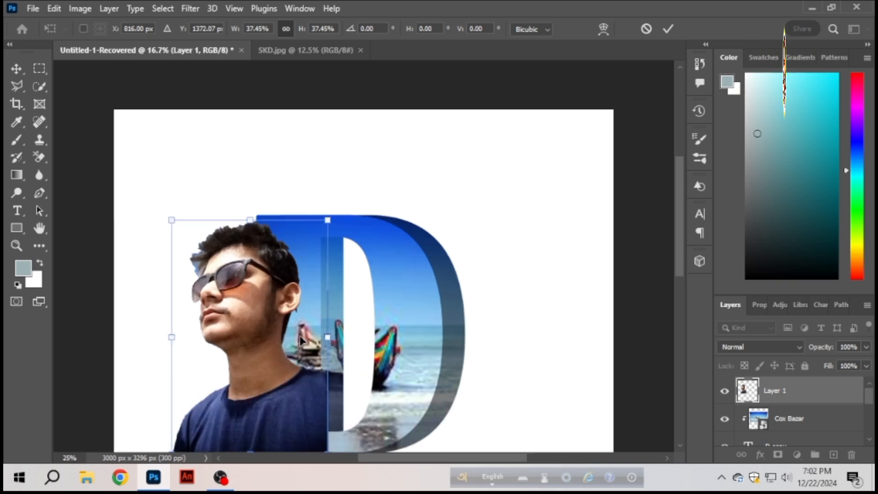
{"action": "scroll", "coordinate": [300, 338], "scroll_direction": "down", "scroll_amount": 2}
{"action": "key", "text": "Return"}
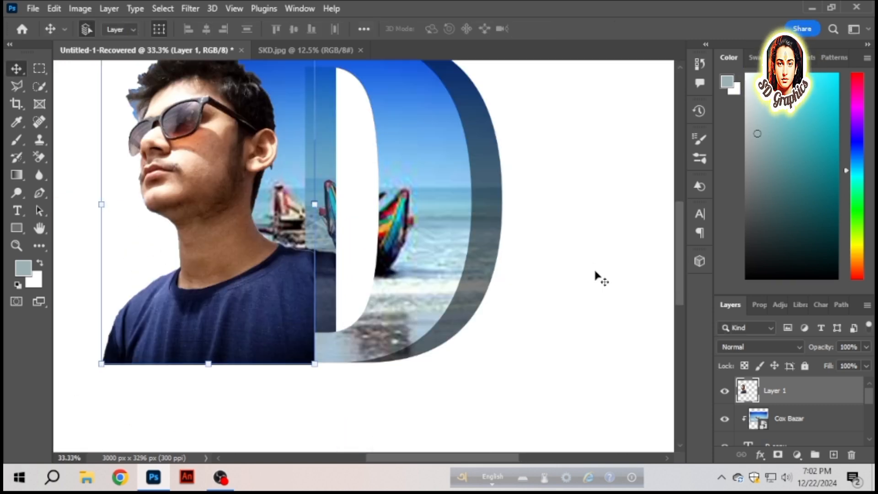
{"action": "scroll", "coordinate": [597, 276], "scroll_direction": "up", "scroll_amount": 1}
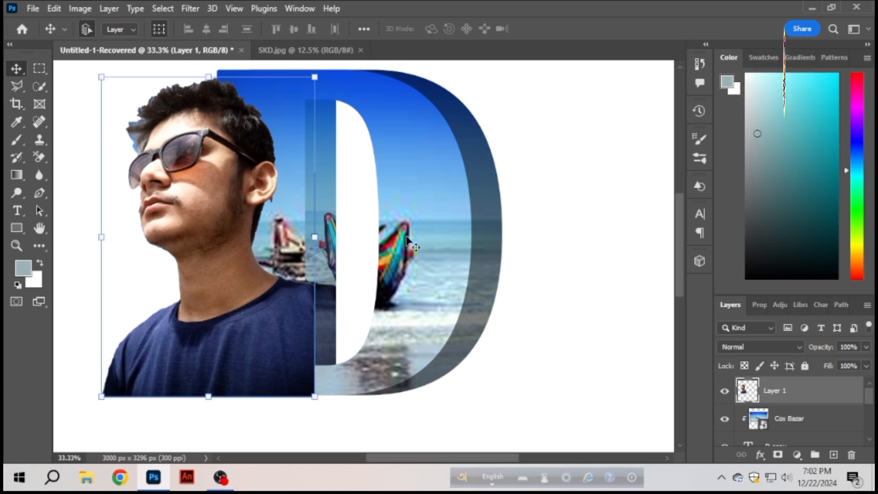
- Convert the man's cutout layer to a smart object and close the SKD.jpg document
{"action": "right_click", "coordinate": [805, 391]}
{"action": "left_click", "coordinate": [695, 280]}
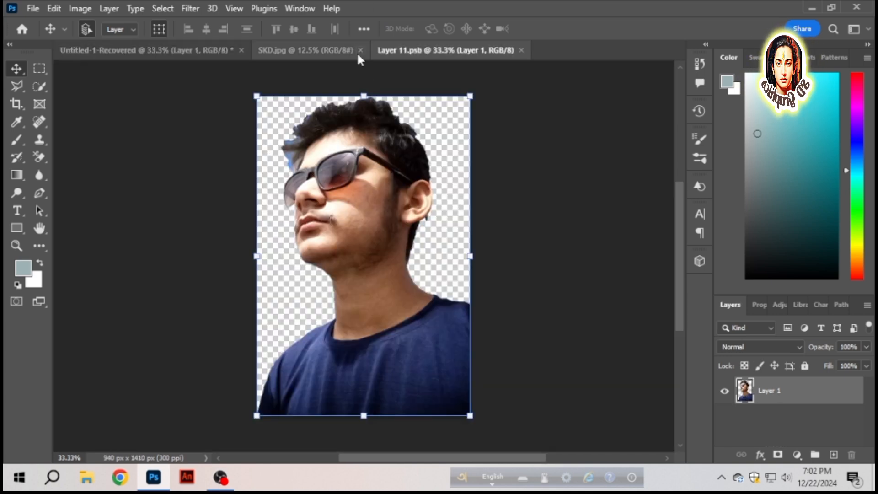
{"action": "left_click", "coordinate": [360, 50]}
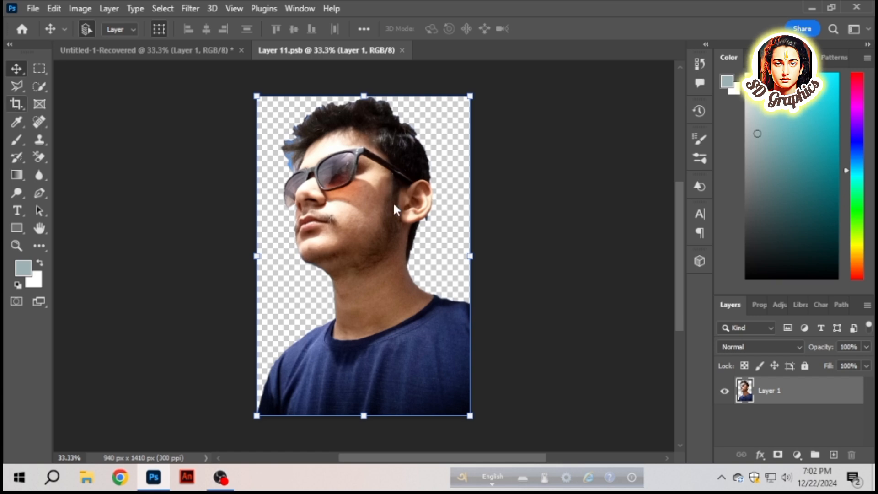
- Crop the smart object's canvas to 838 px wide by trimming off the right side of the man's picture
{"action": "key", "text": "c"}
{"action": "left_click_drag", "start_coordinate": [471, 256], "coordinate": [462, 256]}
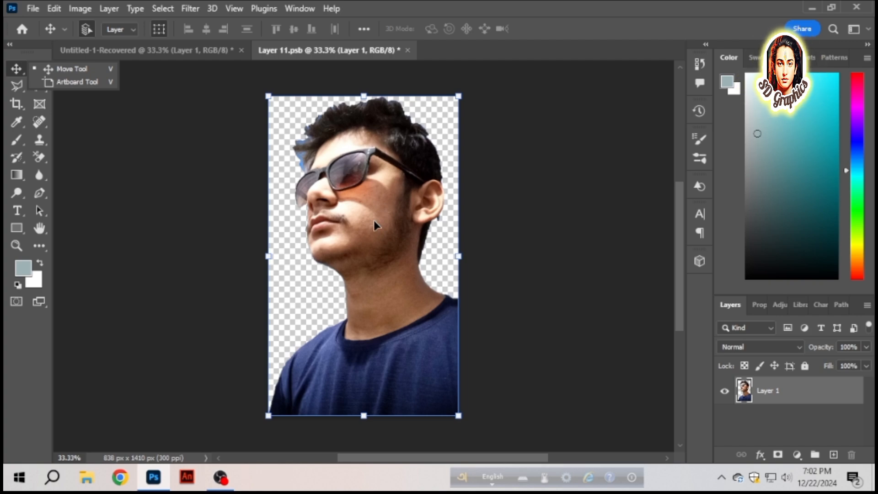
- Erase the outer blue fringe between the man's hair and sunglasses with a 15 px Eraser at 100% opacity
{"action": "key", "text": "ctrl+plus"}
{"action": "key", "text": "ctrl+plus"}
{"action": "key", "text": "ctrl+plus"}
{"action": "key", "text": "ctrl+plus"}
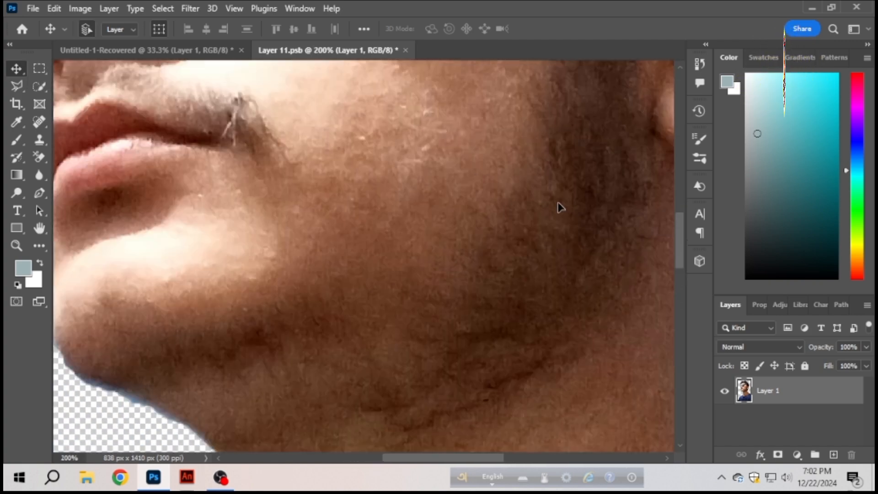
{"action": "scroll", "coordinate": [560, 207], "scroll_direction": "up", "scroll_amount": 4}
{"action": "scroll", "coordinate": [560, 207], "scroll_direction": "left", "scroll_amount": 2}
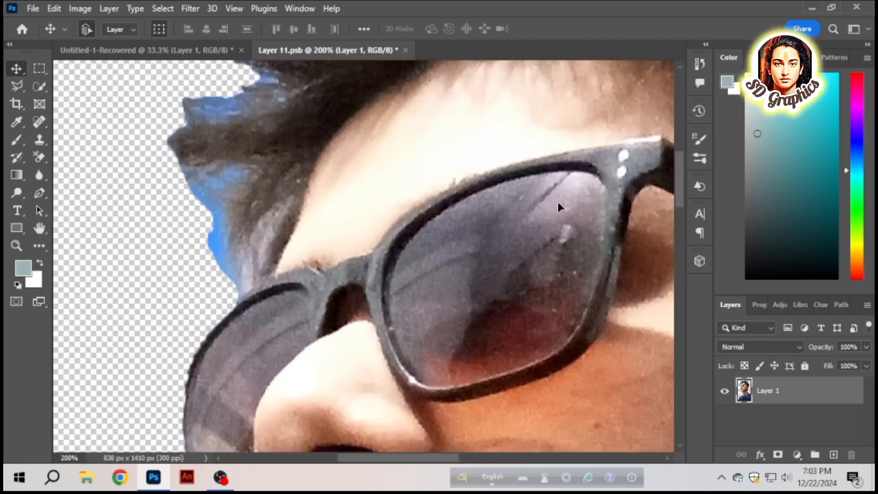
{"action": "right_click", "coordinate": [41, 153]}
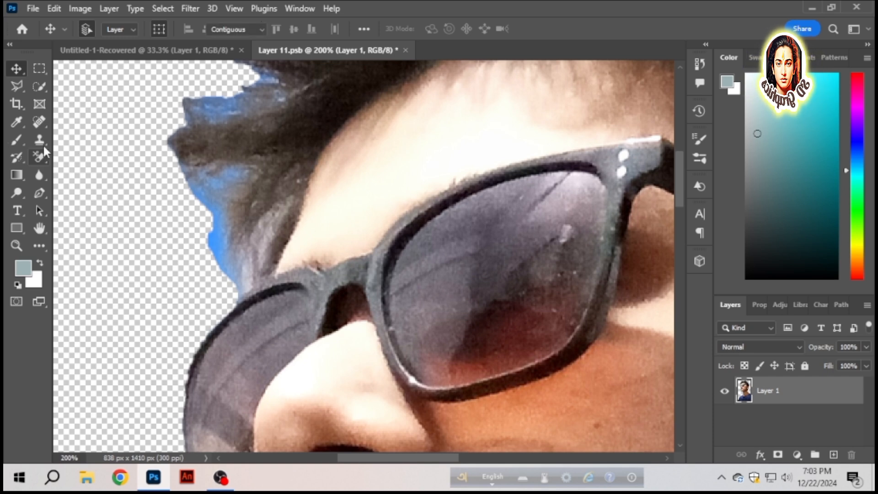
{"action": "left_click", "coordinate": [86, 157]}
{"action": "key", "text": "bracketleft"}
{"action": "key", "text": "bracketleft"}
{"action": "key", "text": "bracketleft"}
{"action": "key", "text": "bracketleft"}
{"action": "key", "text": "bracketleft"}
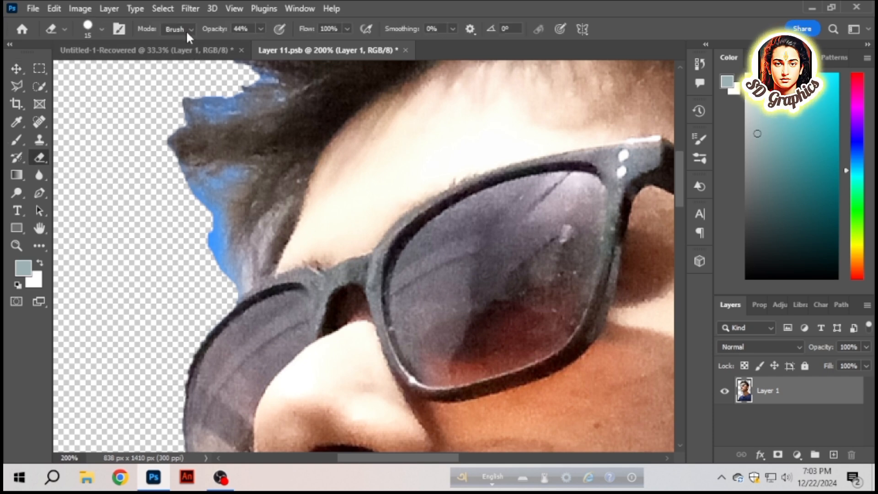
{"action": "left_click_drag", "start_coordinate": [217, 34], "coordinate": [249, 34]}
{"action": "left_click_drag", "start_coordinate": [207, 227], "coordinate": [229, 285]}
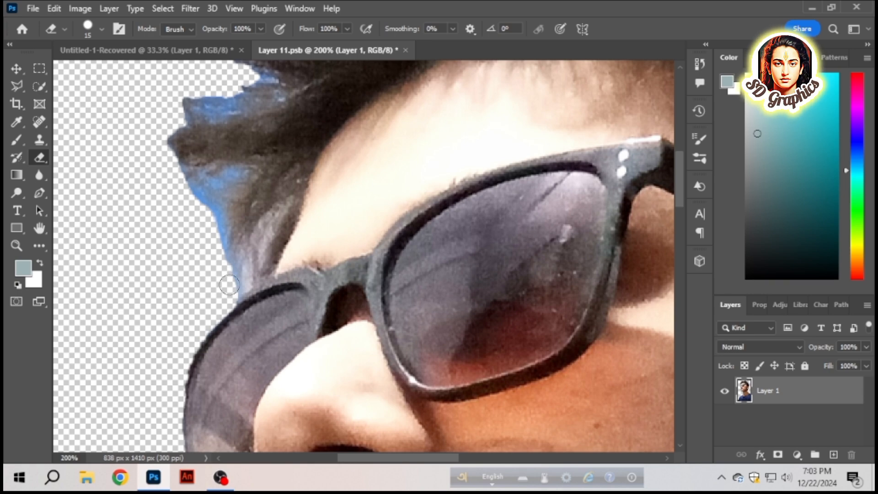
- Fade the remaining blue fringe along the front of the hair with the Eraser at 18% opacity, and lower its opacity to 7%
{"action": "scroll", "coordinate": [229, 284], "scroll_direction": "up", "scroll_amount": 4}
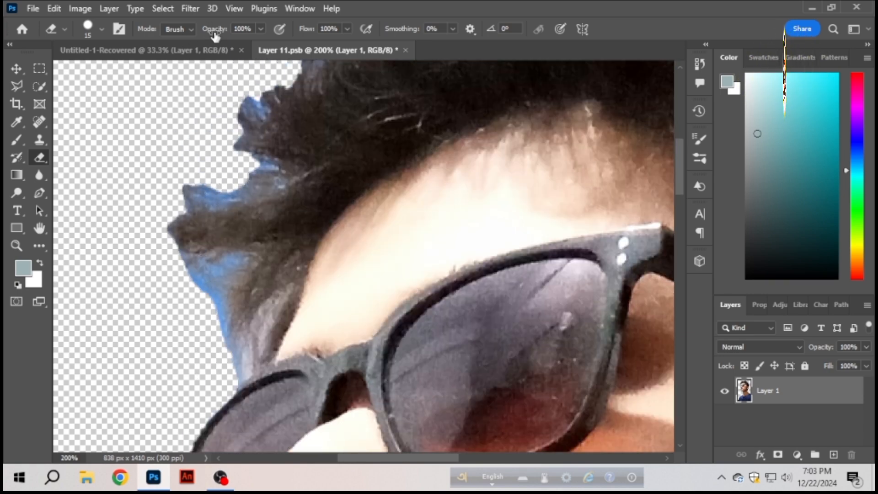
{"action": "mouse_move", "coordinate": [178, 261]}
{"action": "left_mouse_down"}
{"action": "mouse_move", "coordinate": [215, 326]}
{"action": "mouse_move", "coordinate": [218, 273]}
{"action": "mouse_move", "coordinate": [221, 287]}
{"action": "mouse_move", "coordinate": [235, 225]}
{"action": "mouse_move", "coordinate": [185, 273]}
{"action": "mouse_move", "coordinate": [215, 292]}
{"action": "mouse_move", "coordinate": [224, 343]}
{"action": "left_mouse_up"}
{"action": "key", "text": "ctrl+z"}
{"action": "mouse_move", "coordinate": [200, 279]}
{"action": "left_mouse_down"}
{"action": "mouse_move", "coordinate": [206, 308]}
{"action": "mouse_move", "coordinate": [183, 286]}
{"action": "mouse_move", "coordinate": [215, 303]}
{"action": "left_mouse_up"}
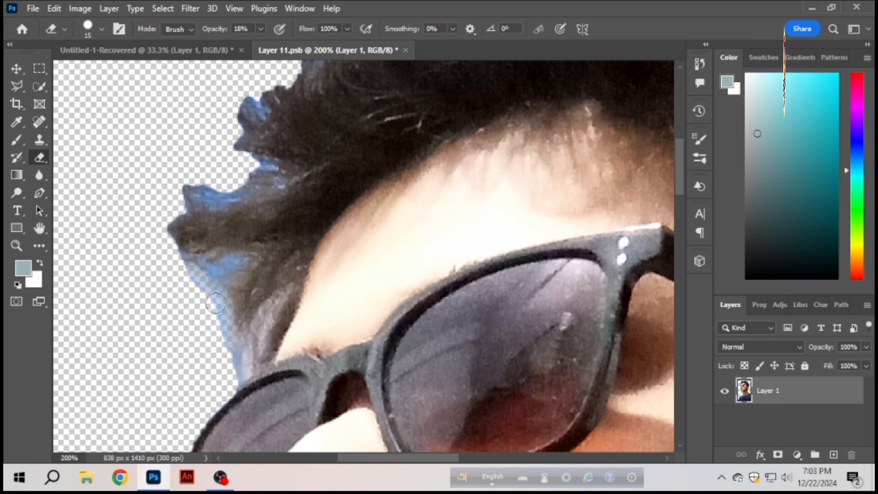
{"action": "left_click_drag", "start_coordinate": [221, 340], "coordinate": [209, 291]}
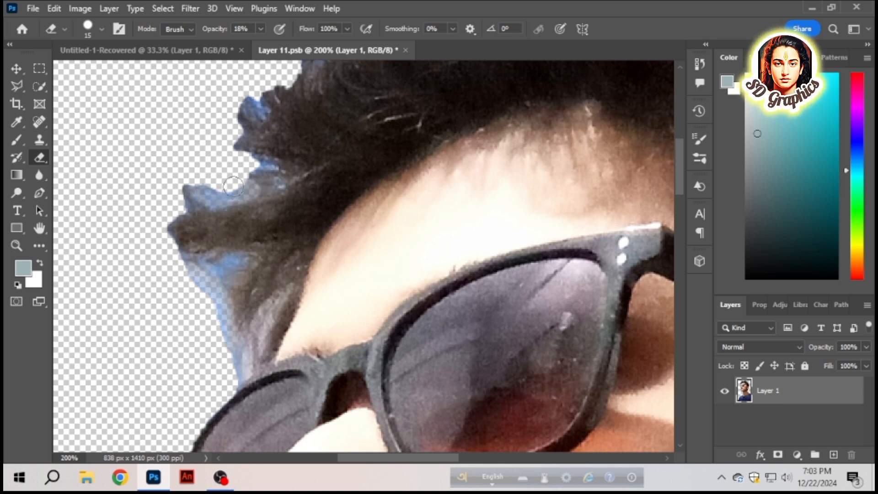
{"action": "scroll", "coordinate": [256, 169], "scroll_direction": "up", "scroll_amount": 3}
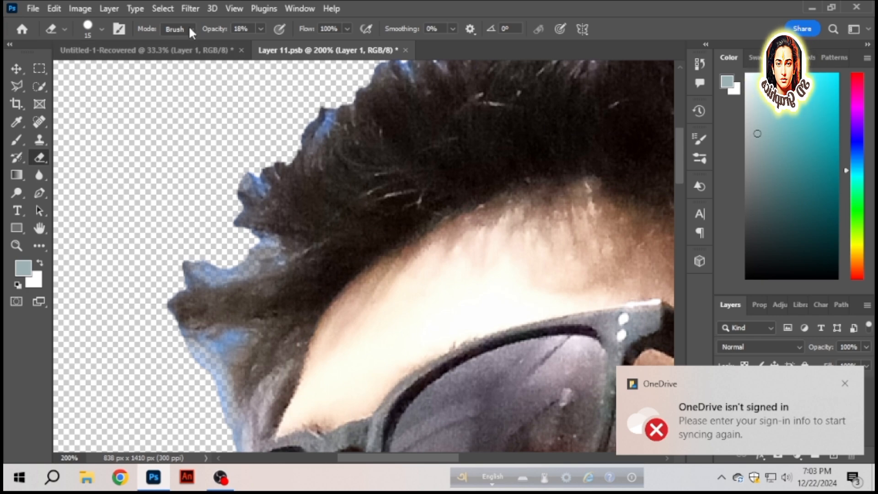
{"action": "type", "text": "7"}
{"action": "key", "text": "Return"}
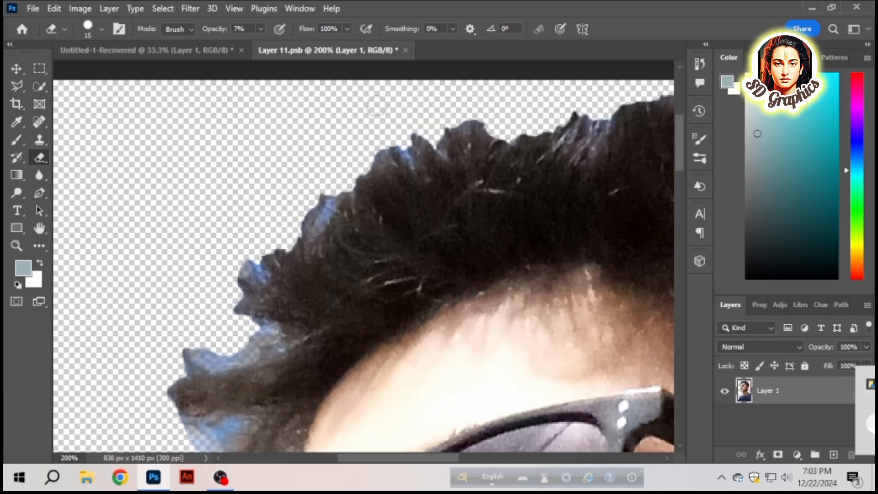
- Save the edited smart object contents and return to the Untitled-1-Recovered document
{"action": "scroll", "coordinate": [398, 146], "scroll_direction": "up", "scroll_amount": 3}
{"action": "key", "text": "ctrl+minus"}
{"action": "key", "text": "ctrl+minus"}
{"action": "scroll", "coordinate": [611, 138], "scroll_direction": "down", "scroll_amount": 5}
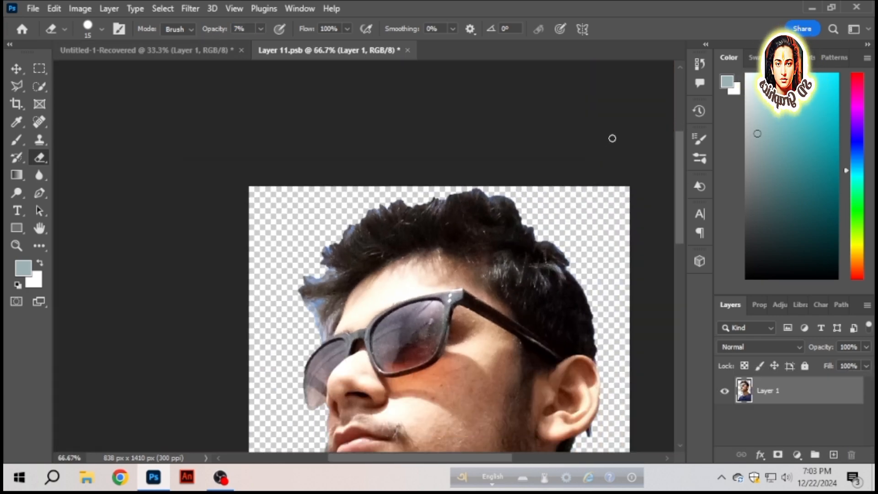
{"action": "scroll", "coordinate": [615, 138], "scroll_direction": "up", "scroll_amount": 3}
{"action": "left_click", "coordinate": [17, 69]}
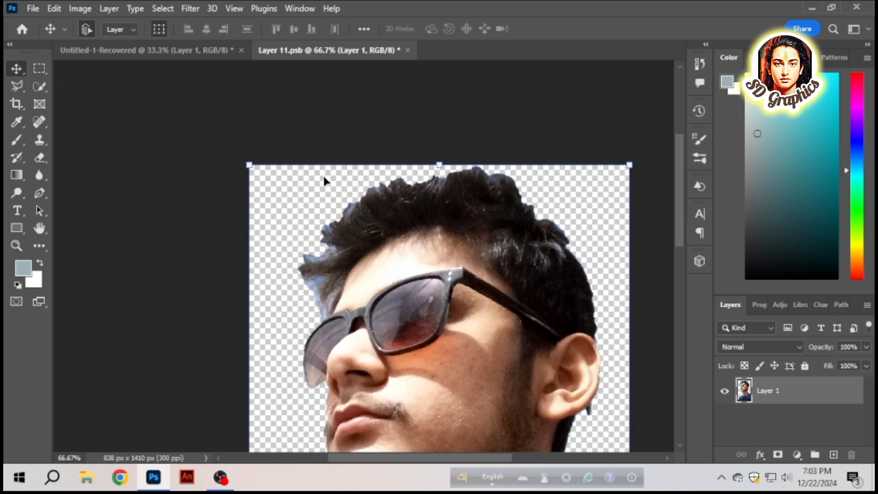
{"action": "key", "text": "ctrl+s"}
{"action": "key", "text": "ctrl+Tab"}
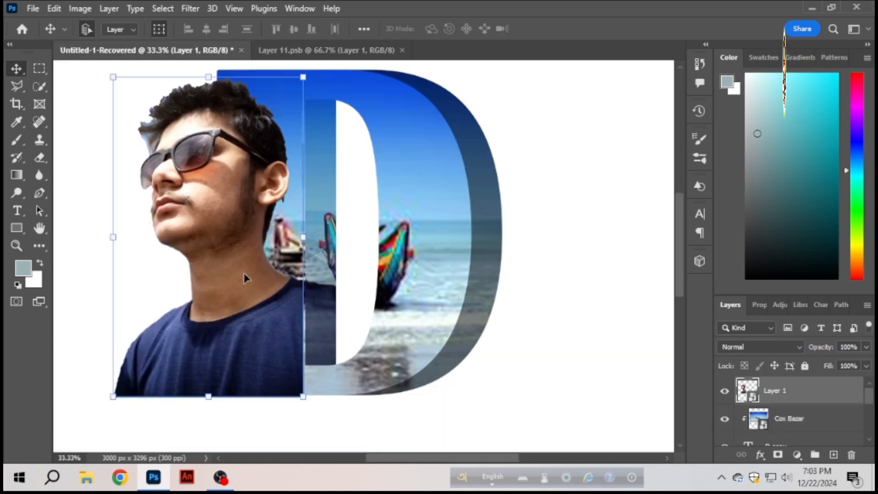
- Nudge the man's cutout slightly to the right against the D's inner strip and deselect it
{"action": "scroll", "coordinate": [431, 250], "scroll_direction": "up", "scroll_amount": 5}
{"action": "scroll", "coordinate": [432, 250], "scroll_direction": "down", "scroll_amount": 3}
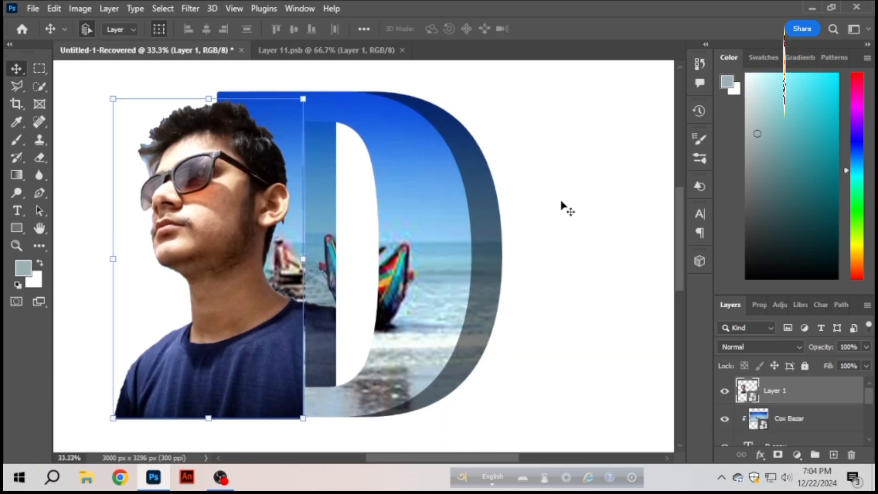
{"action": "key", "text": "Right"}
{"action": "key", "text": "Right"}
{"action": "key", "text": "Right"}
{"action": "key", "text": "Right"}
{"action": "key", "text": "Right"}
{"action": "key", "text": "Right"}
{"action": "left_click", "coordinate": [580, 255]}
{"action": "scroll", "coordinate": [595, 298], "scroll_direction": "down", "scroll_amount": 4}
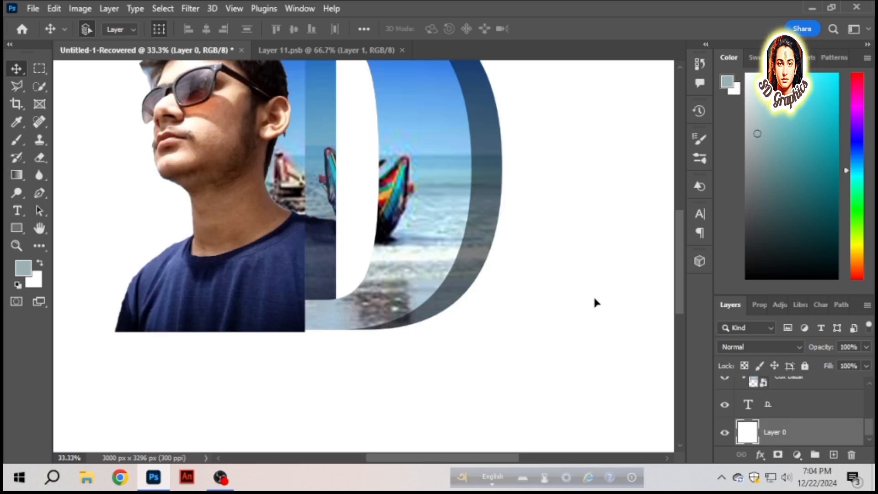
{"action": "key", "text": "ctrl+minus"}
{"action": "scroll", "coordinate": [594, 297], "scroll_direction": "up", "scroll_amount": 6}
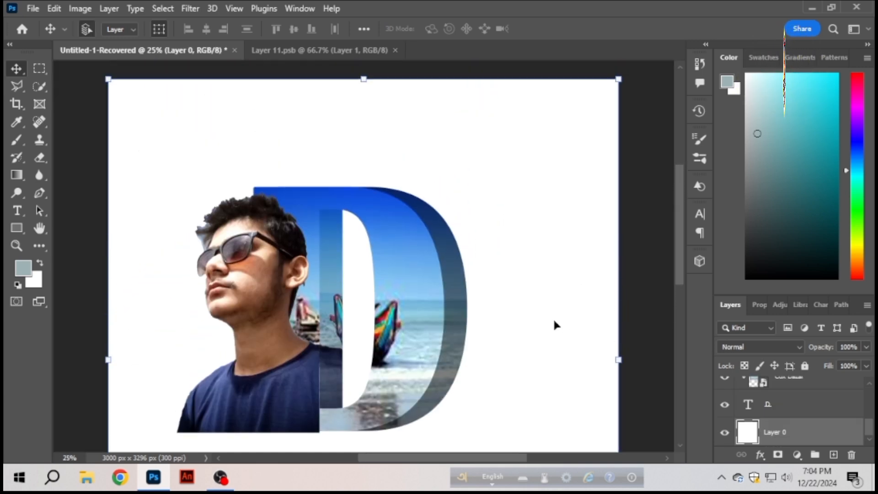
{"action": "scroll", "coordinate": [554, 321], "scroll_direction": "down", "scroll_amount": 4}
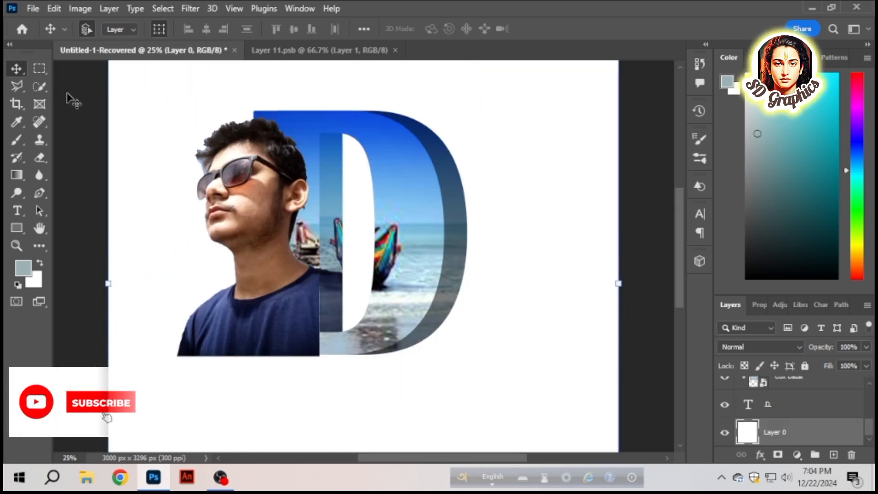
{"action": "left_click", "coordinate": [39, 68]}
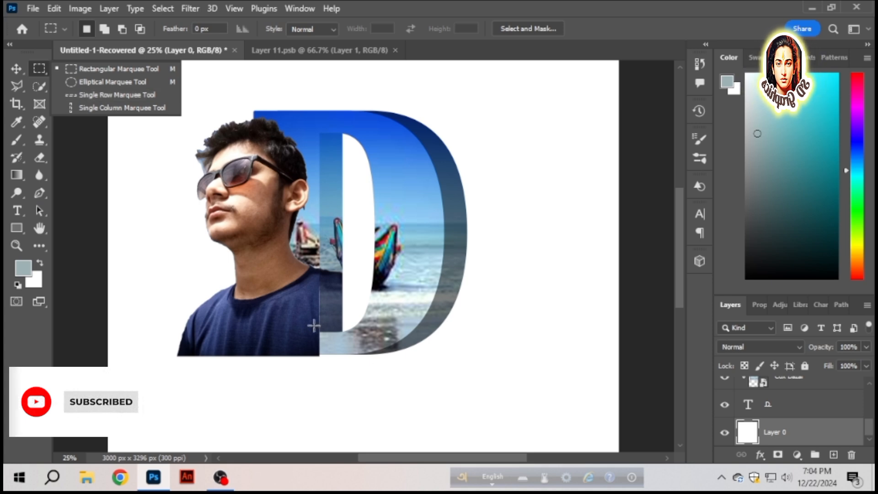
{"action": "left_click_drag", "start_coordinate": [319, 332], "coordinate": [343, 354]}
{"action": "left_click", "coordinate": [797, 455]}
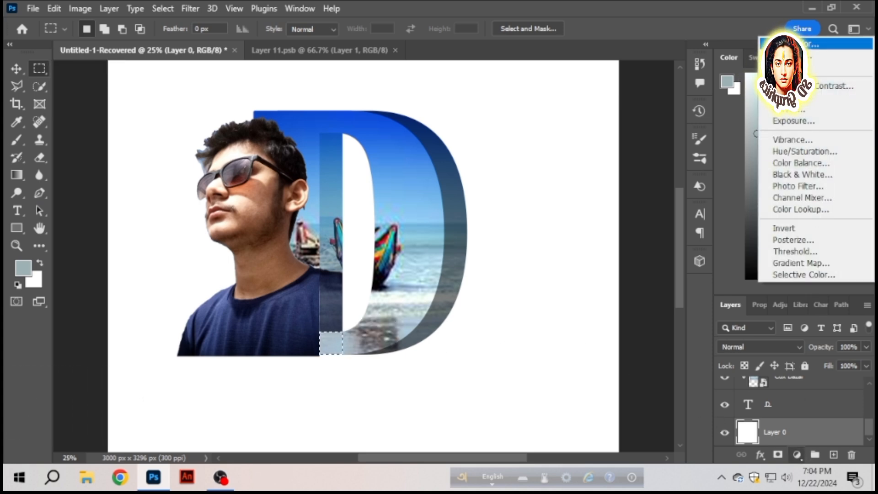
{"action": "key", "text": "Escape"}
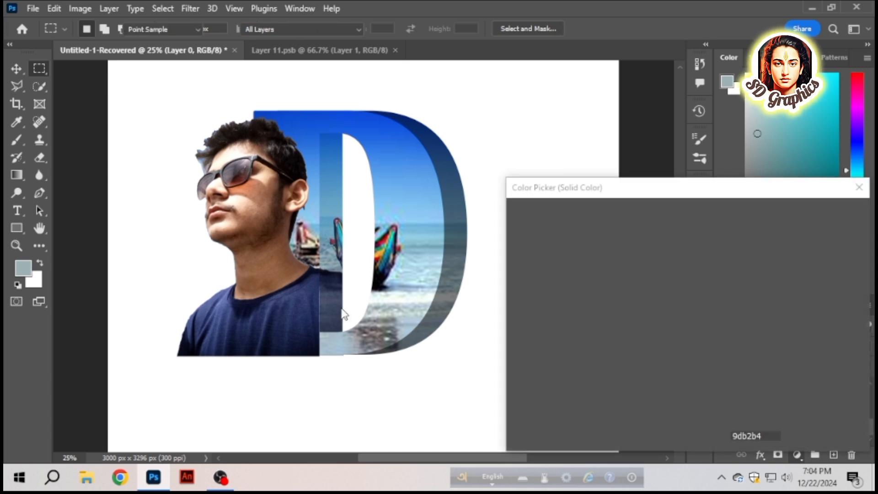
{"action": "left_click", "coordinate": [334, 325]}
{"action": "left_click", "coordinate": [340, 325]}
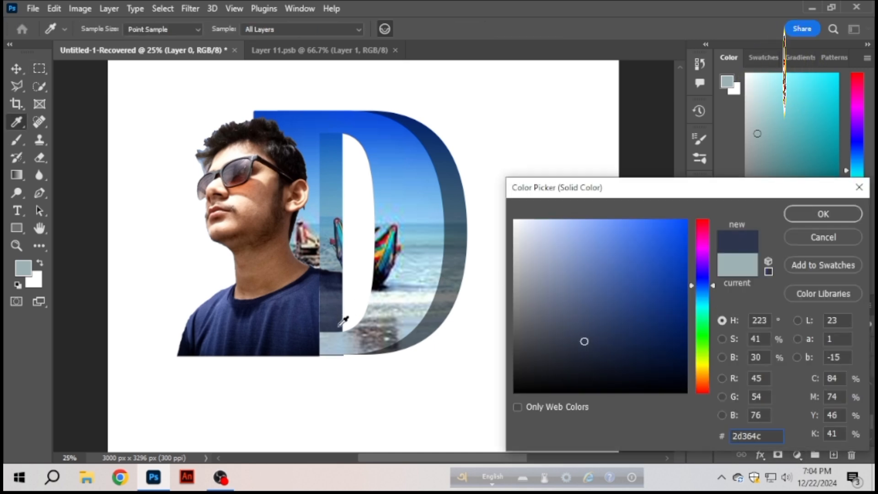
{"action": "left_click", "coordinate": [859, 187]}
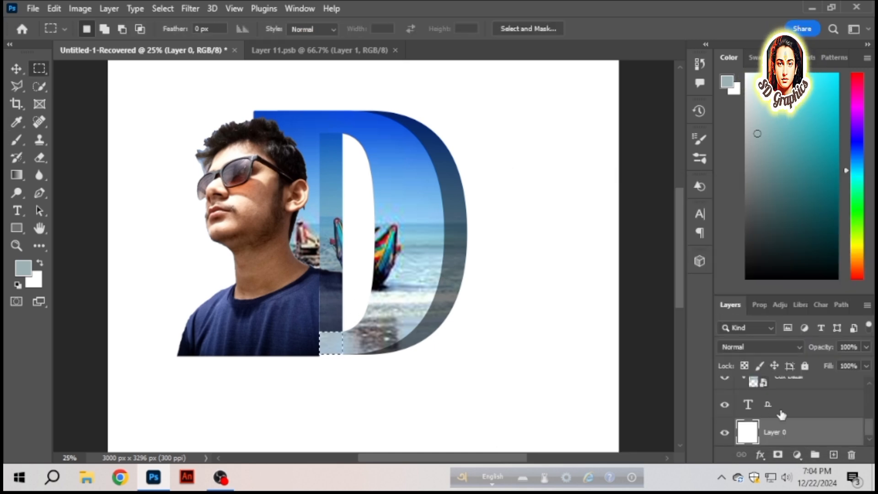
{"action": "left_click", "coordinate": [669, 390]}
- Add a new layer above the man's layer and marquee-select the small light square beneath the D's dark inner strip
{"action": "scroll", "coordinate": [811, 385], "scroll_direction": "up", "scroll_amount": 5}
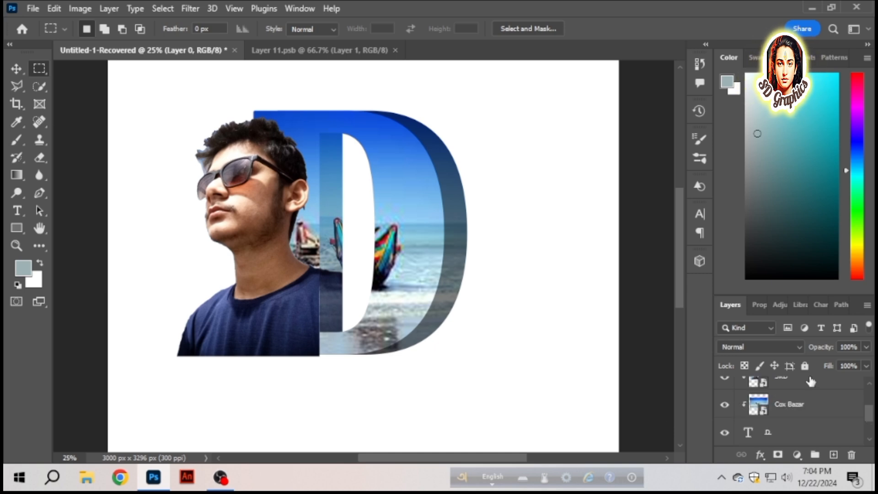
{"action": "left_click", "coordinate": [807, 392]}
{"action": "left_click", "coordinate": [833, 455]}
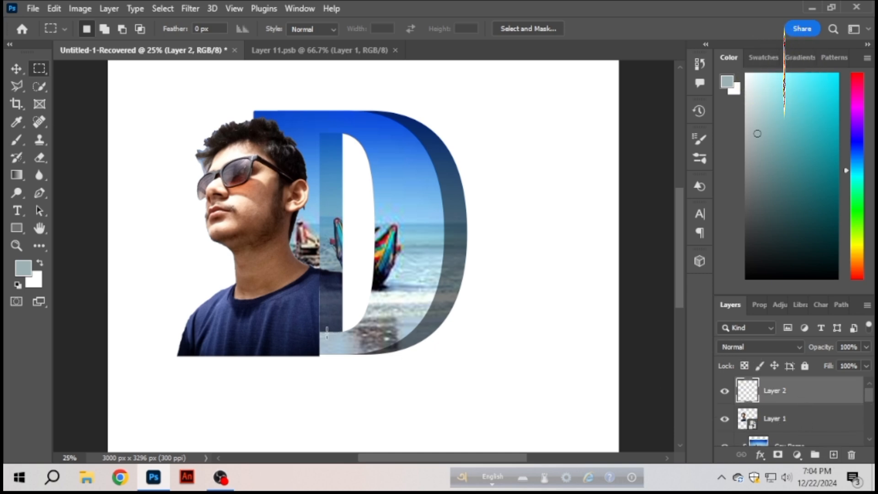
{"action": "left_click_drag", "start_coordinate": [319, 332], "coordinate": [343, 355]}
- Fill the selected square with a Solid Color fill layer, sampling the dark blue at the foot of the inner strip
{"action": "left_click", "coordinate": [797, 455]}
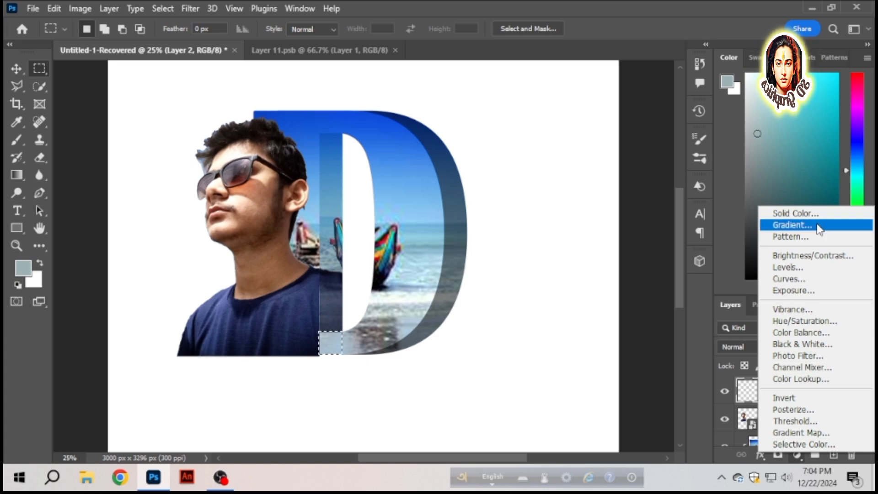
{"action": "left_click", "coordinate": [794, 212]}
{"action": "left_click", "coordinate": [343, 311]}
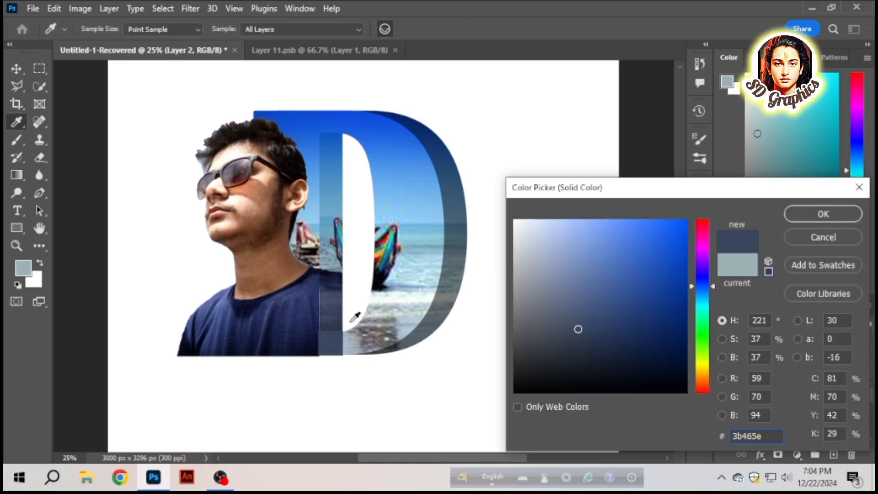
{"action": "left_click", "coordinate": [337, 330]}
{"action": "left_click", "coordinate": [799, 219]}
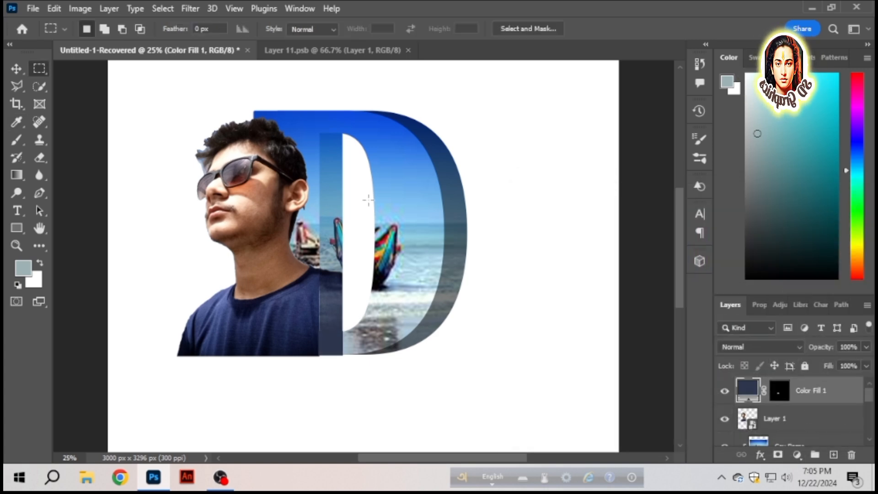
- Inspect the filled square beside the man's shirt and the whole composition at a reduced zoom
{"action": "left_click", "coordinate": [22, 71]}
{"action": "scroll", "coordinate": [297, 243], "scroll_direction": "down", "scroll_amount": 5}
{"action": "left_click", "coordinate": [295, 241]}
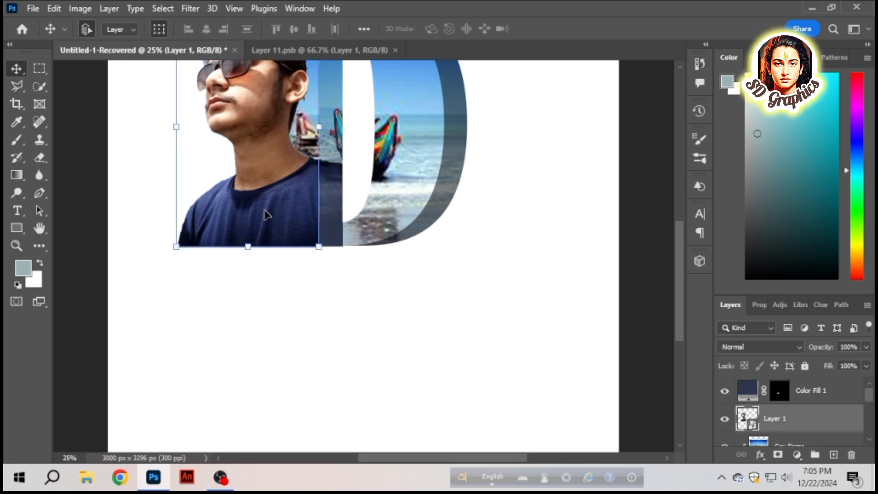
{"action": "left_click", "coordinate": [663, 254]}
{"action": "scroll", "coordinate": [651, 254], "scroll_direction": "up", "scroll_amount": 7}
{"action": "scroll", "coordinate": [651, 255], "scroll_direction": "down", "scroll_amount": 2}
{"action": "key", "text": "ctrl+minus"}
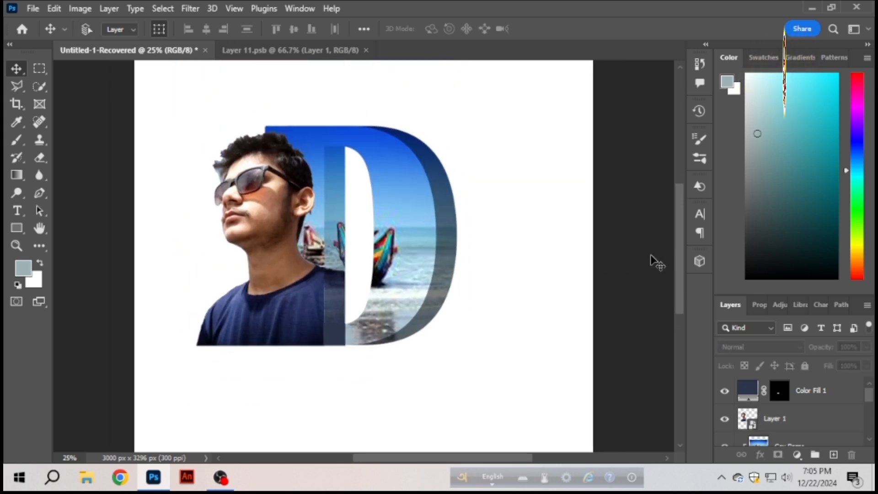
{"action": "scroll", "coordinate": [651, 254], "scroll_direction": "down", "scroll_amount": 1}
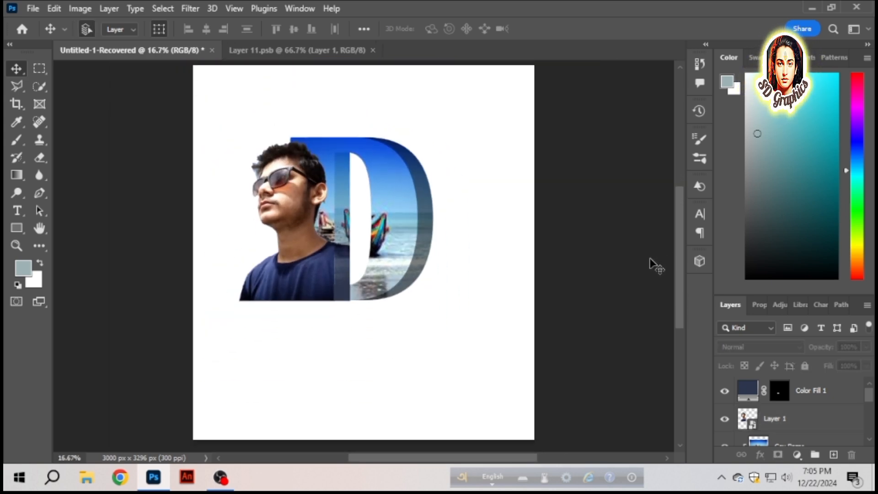
{"action": "scroll", "coordinate": [625, 314], "scroll_direction": "up", "scroll_amount": 2}
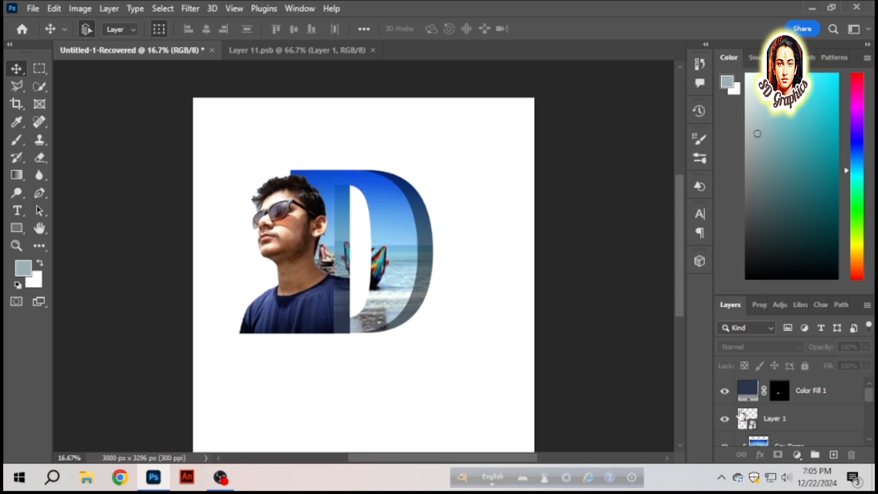
- Select all layers from Color Fill 1 down to the base D text, excluding the white Layer 0, and duplicate them
{"action": "left_click", "coordinate": [800, 394]}
{"action": "left_click", "coordinate": [801, 423], "text": "ctrl"}
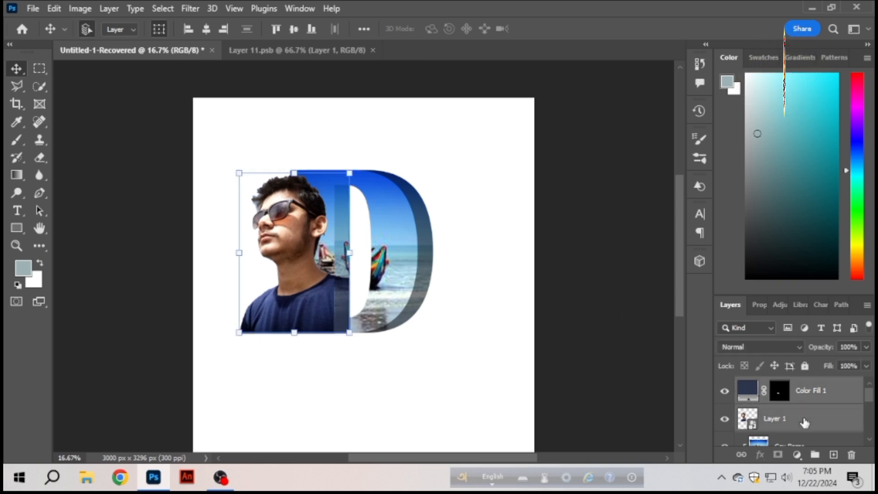
{"action": "scroll", "coordinate": [804, 422], "scroll_direction": "down", "scroll_amount": 1}
{"action": "left_click", "coordinate": [805, 423], "text": "ctrl"}
{"action": "scroll", "coordinate": [806, 422], "scroll_direction": "down", "scroll_amount": 1}
{"action": "scroll", "coordinate": [807, 423], "scroll_direction": "down", "scroll_amount": 4}
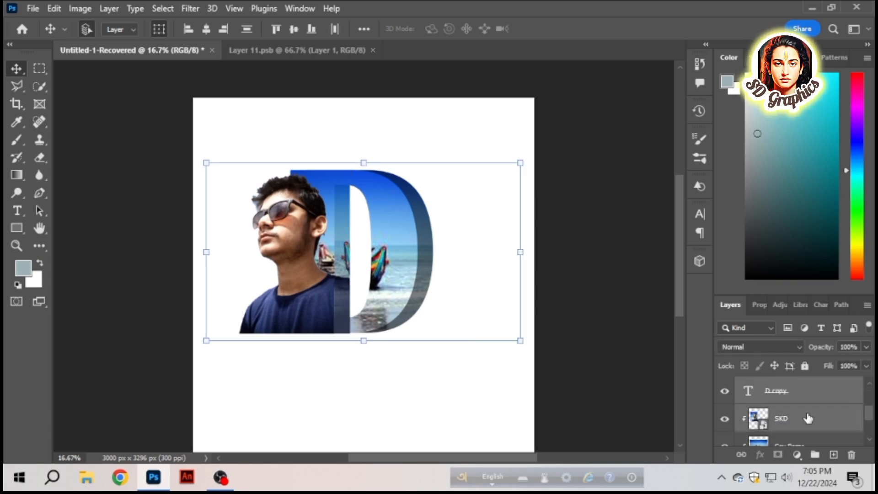
{"action": "scroll", "coordinate": [809, 424], "scroll_direction": "down", "scroll_amount": 1}
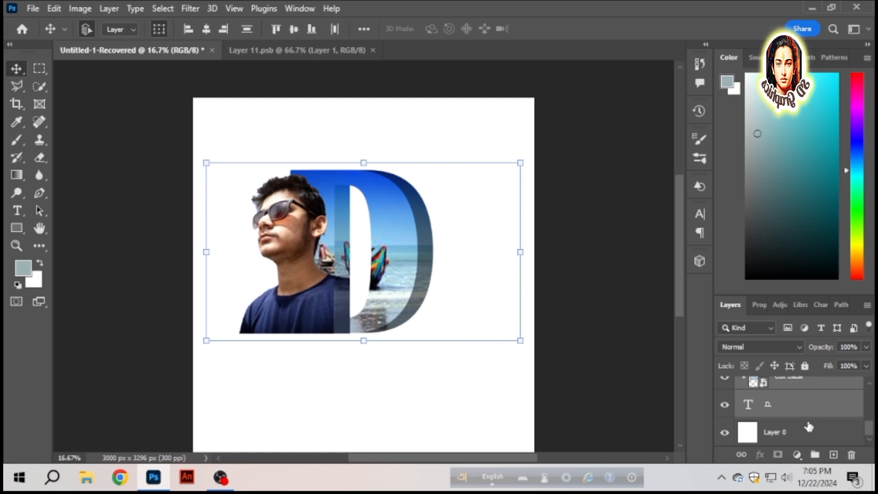
{"action": "scroll", "coordinate": [809, 425], "scroll_direction": "up", "scroll_amount": 3}
{"action": "key", "text": "ctrl+t"}
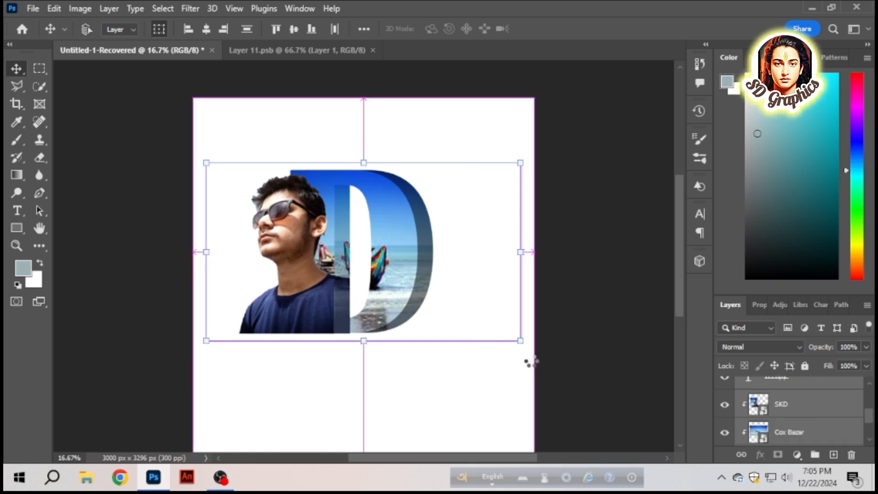
{"action": "key", "text": "ctrl+v"}
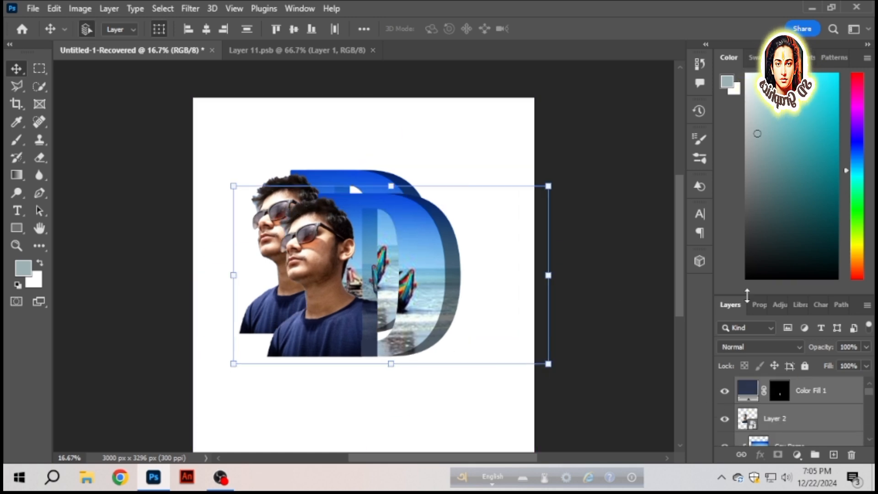
- Flip the Group 1 copy beneath the original vertically and nudge it right to X 400 px so both halves line up
{"action": "left_click", "coordinate": [759, 304]}
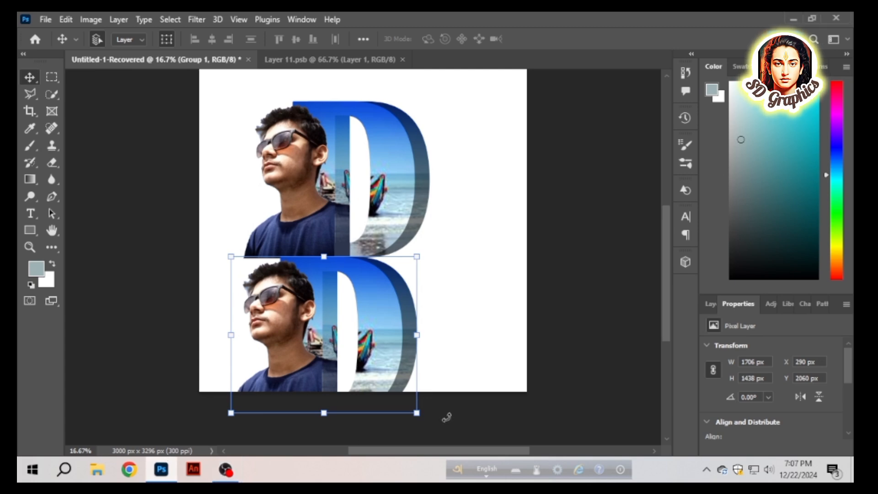
{"action": "left_click", "coordinate": [818, 398]}
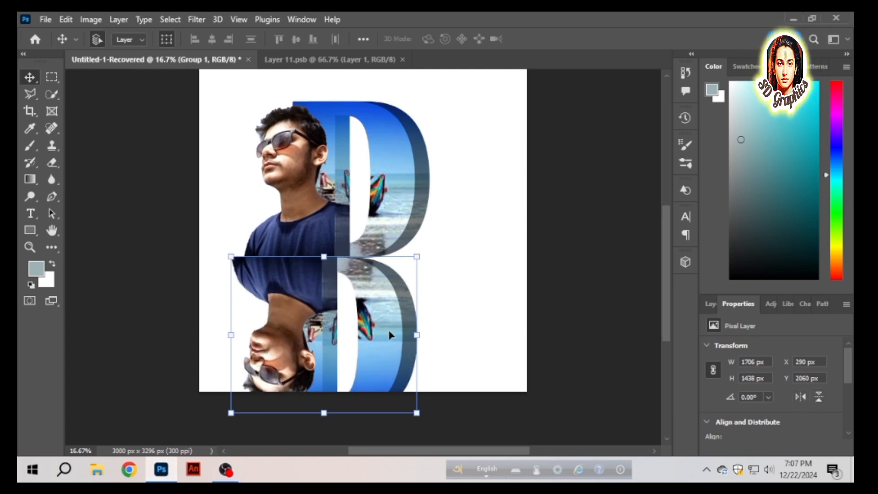
{"action": "key", "text": "Right"}
{"action": "key", "text": "Right"}
{"action": "key", "text": "Right"}
{"action": "key", "text": "Right"}
{"action": "key", "text": "Right"}
{"action": "key", "text": "Right"}
{"action": "key", "text": "Right"}
{"action": "key", "text": "Right"}
{"action": "key", "text": "Right"}
{"action": "key", "text": "Right"}
{"action": "key", "text": "Right"}
{"action": "key", "text": "Right"}
{"action": "key", "text": "Right"}
{"action": "key", "text": "Right"}
{"action": "key", "text": "Right"}
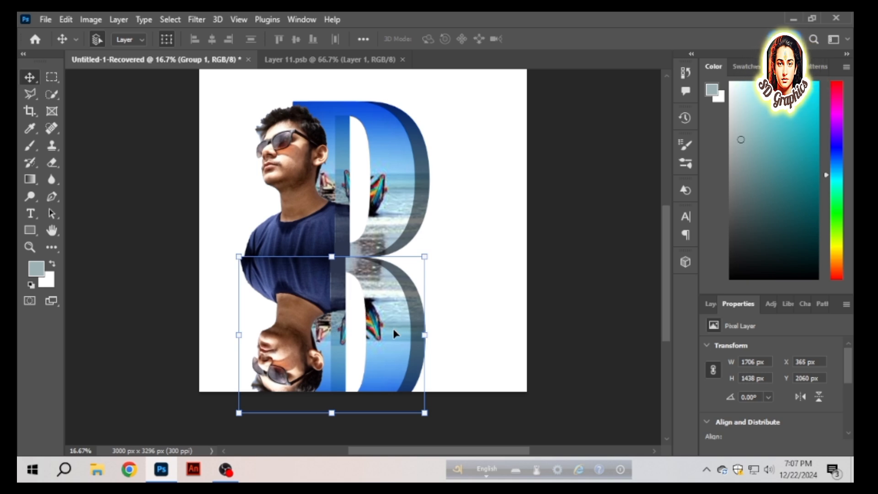
{"action": "key", "text": "Right"}
{"action": "key", "text": "Right"}
{"action": "key", "text": "Right"}
{"action": "key", "text": "Right"}
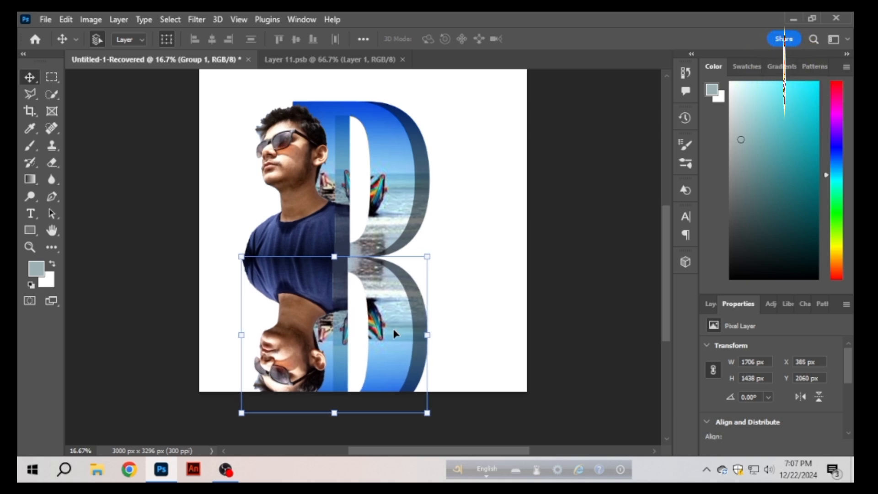
{"action": "key", "text": "Right"}
{"action": "key", "text": "Right"}
{"action": "key", "text": "Right"}
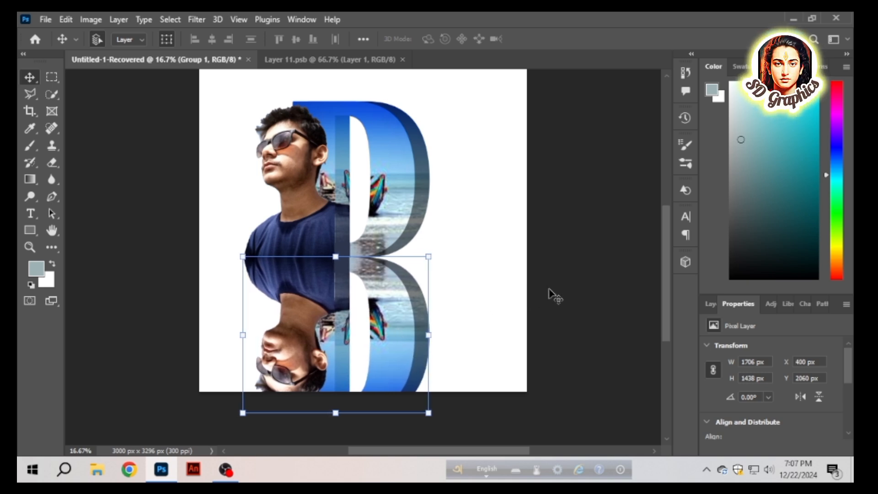
{"action": "left_click", "coordinate": [550, 292]}
{"action": "left_click", "coordinate": [393, 305]}
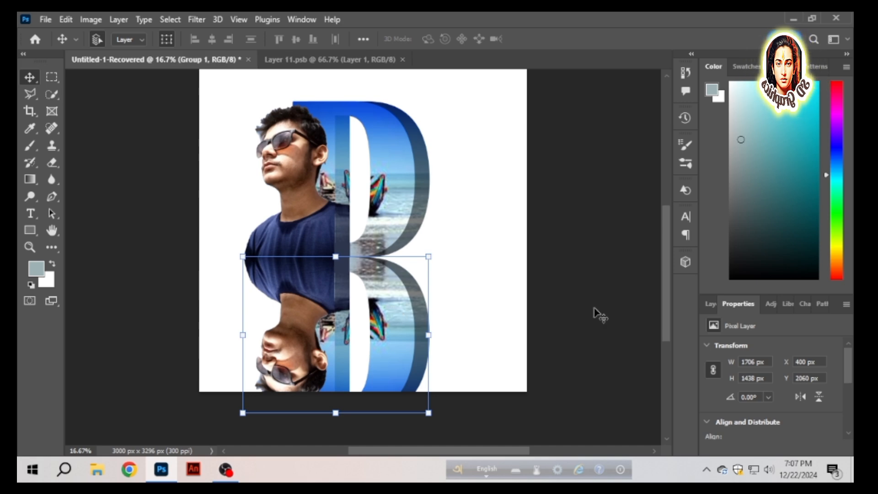
- Lower the opacity of the flipped Group 1 reflection to 69% and deselect it
{"action": "left_click", "coordinate": [712, 304]}
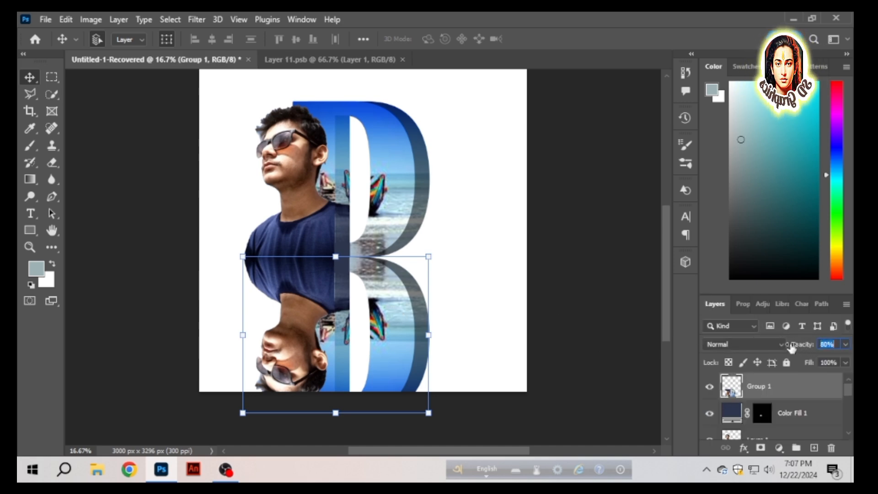
{"action": "left_click_drag", "start_coordinate": [792, 349], "coordinate": [795, 350]}
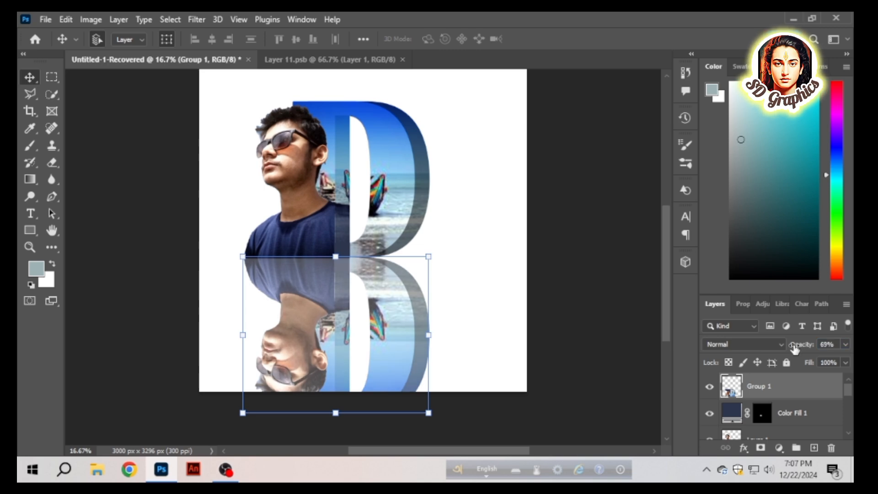
{"action": "left_click", "coordinate": [632, 304]}
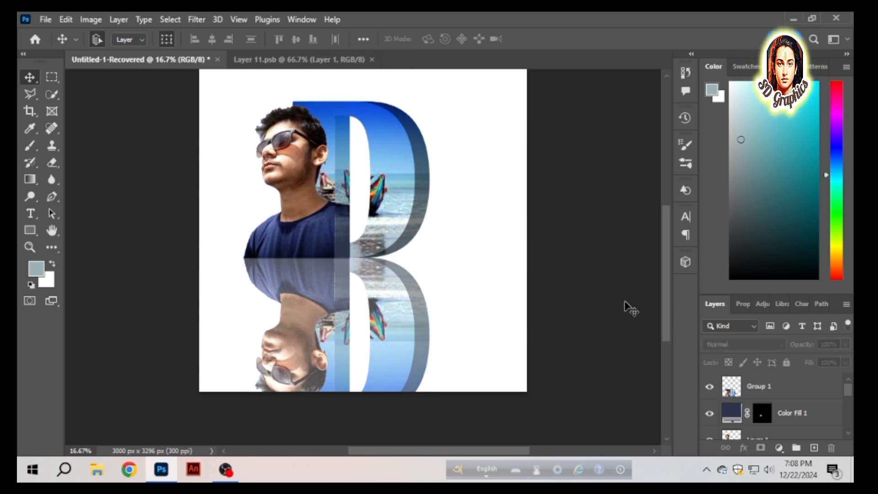
{"action": "left_click", "coordinate": [417, 303]}
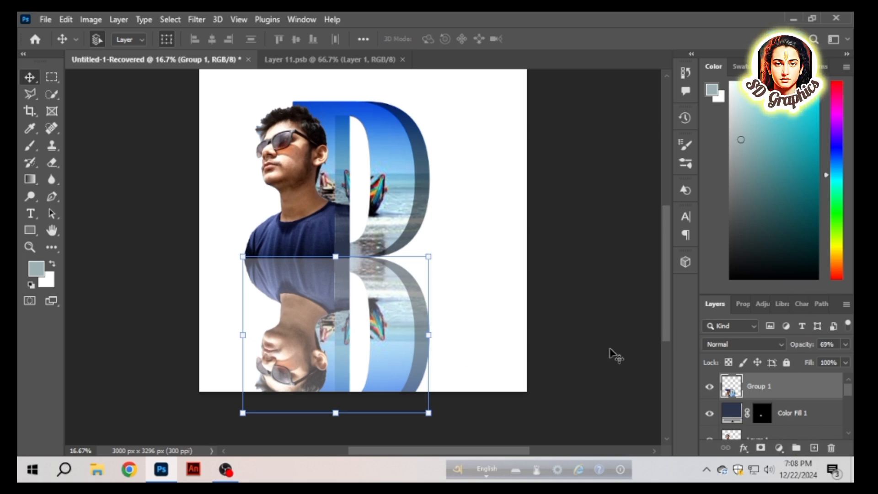
{"action": "left_click", "coordinate": [608, 353]}
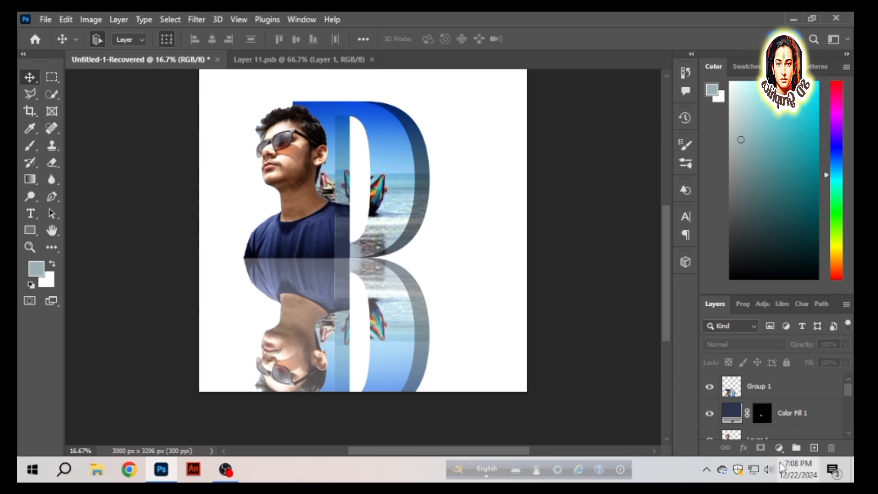
- Add a linear Gradient Fill layer above the composition and recolor its opaque end's color stop to dark navy 000314
{"action": "left_click", "coordinate": [779, 449]}
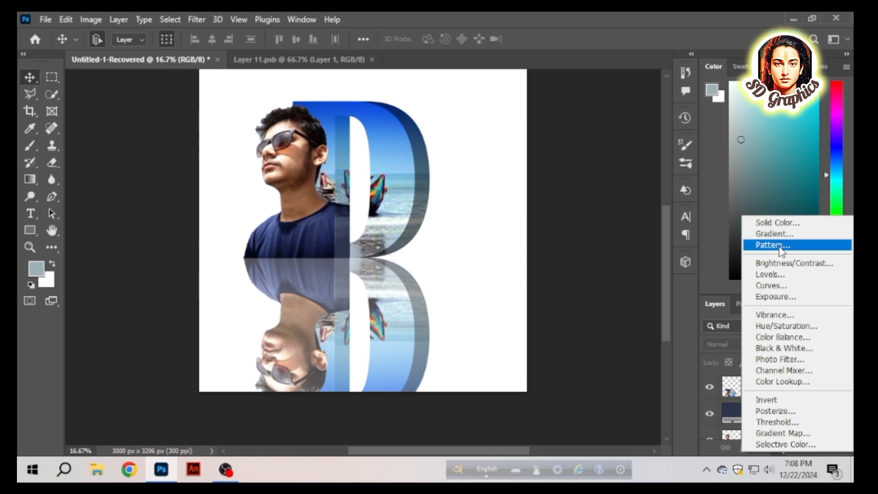
{"action": "left_click", "coordinate": [777, 234]}
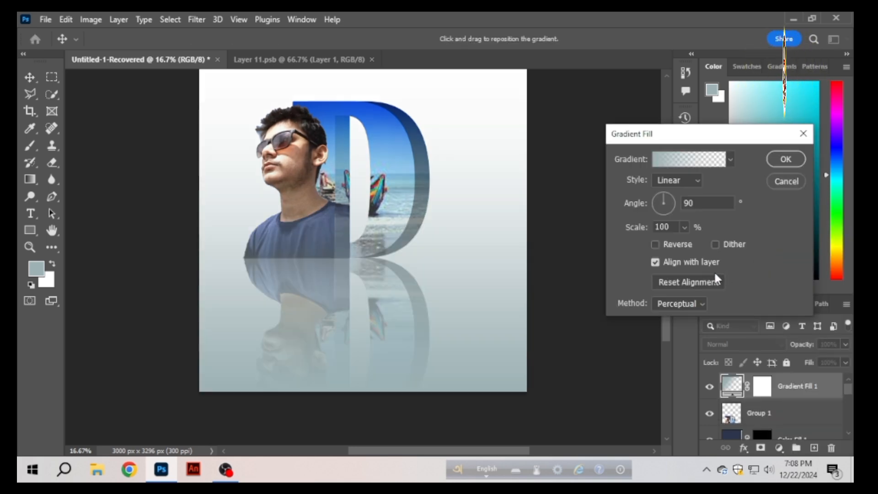
{"action": "left_click", "coordinate": [689, 159]}
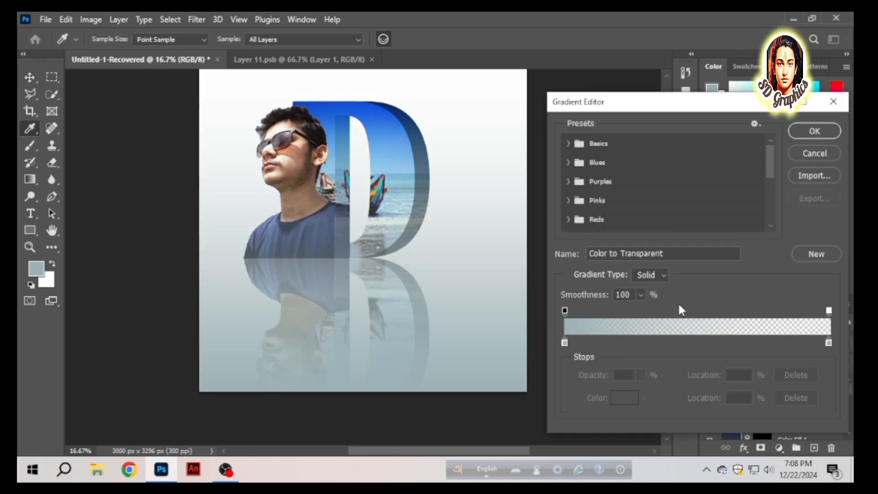
{"action": "left_click", "coordinate": [565, 343]}
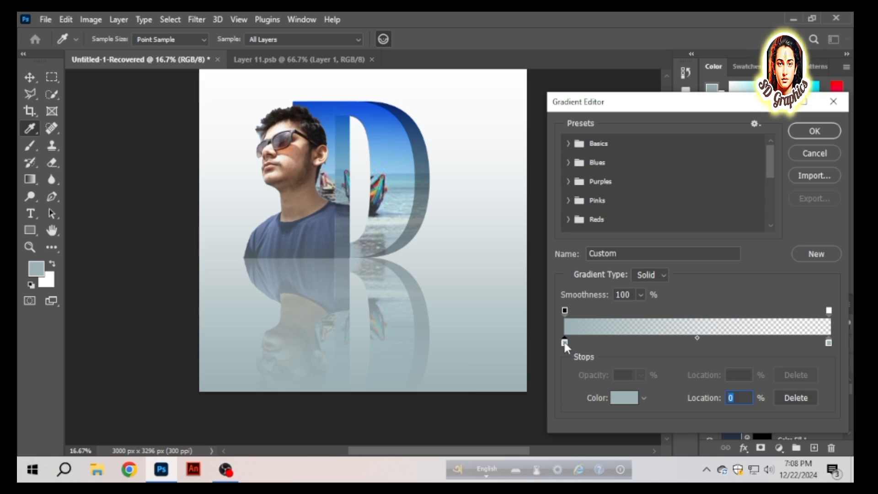
{"action": "double_click", "coordinate": [563, 342]}
{"action": "left_click_drag", "start_coordinate": [616, 321], "coordinate": [647, 379]}
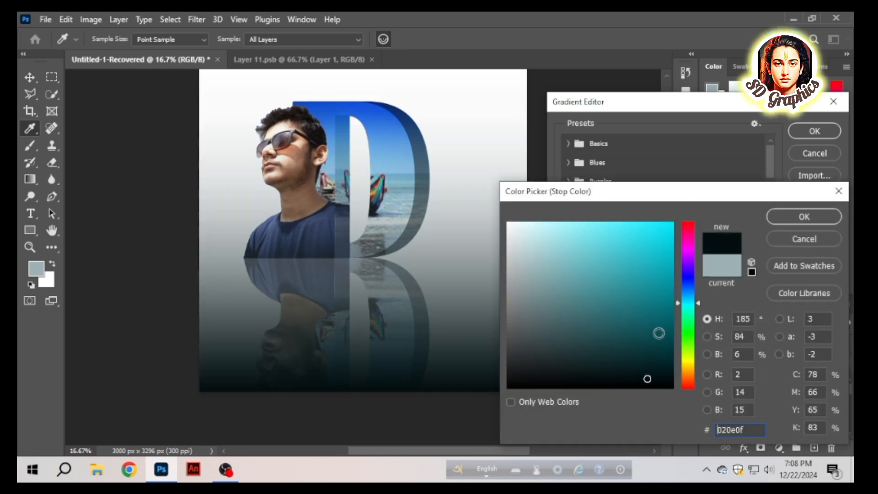
{"action": "left_click", "coordinate": [668, 360]}
{"action": "left_click", "coordinate": [686, 332]}
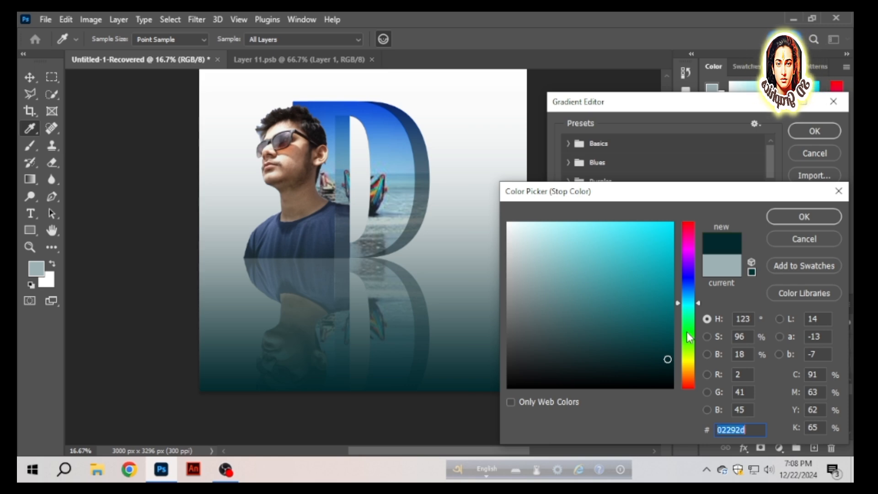
{"action": "left_click", "coordinate": [688, 282]}
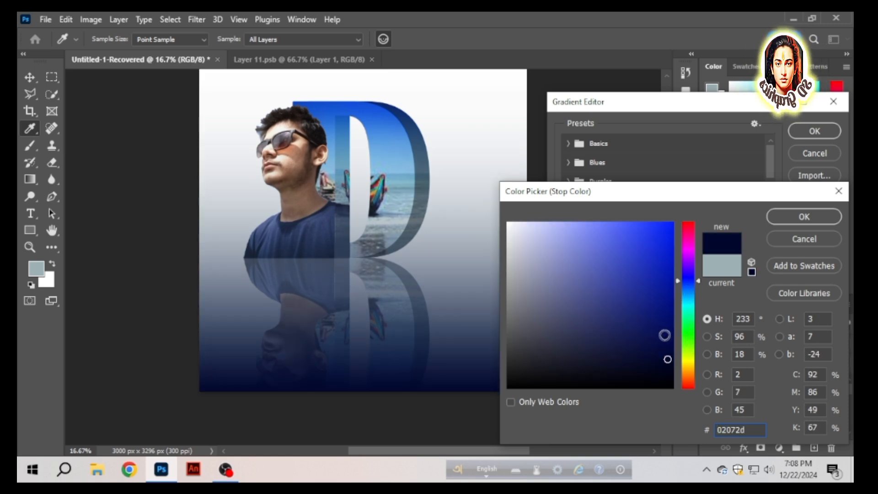
{"action": "left_click", "coordinate": [672, 374]}
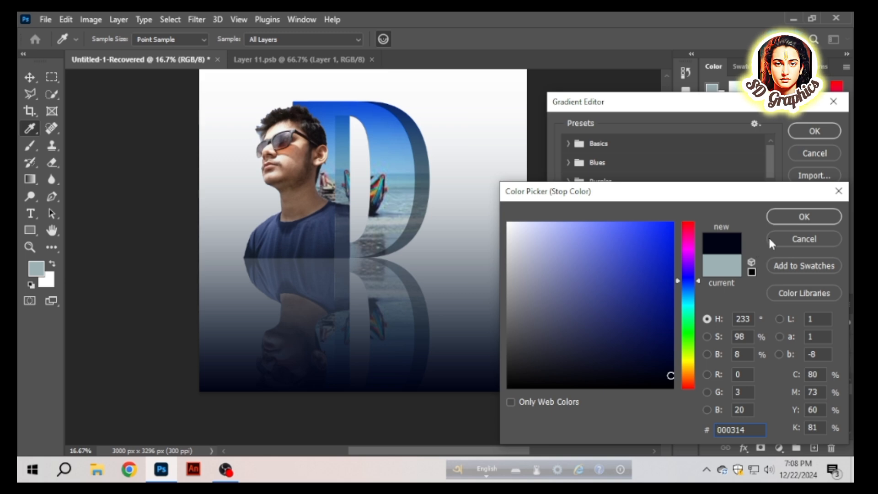
{"action": "left_click", "coordinate": [789, 217]}
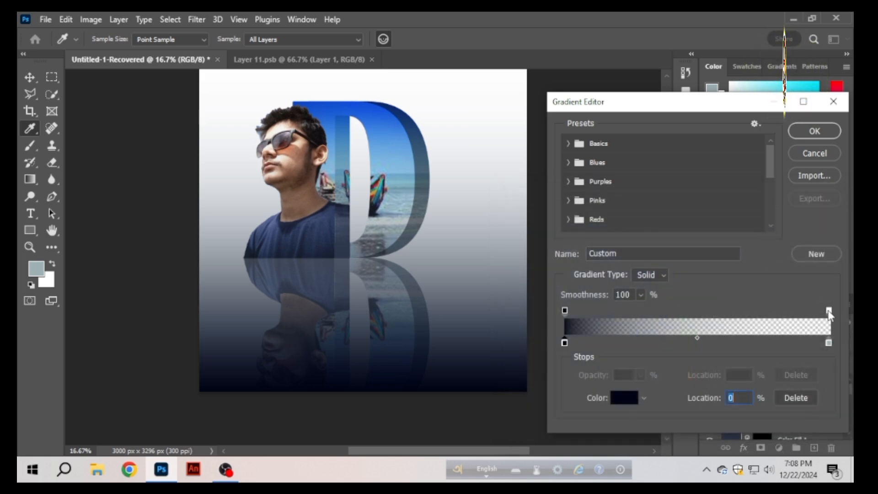
{"action": "left_click_drag", "start_coordinate": [829, 312], "coordinate": [748, 315]}
{"action": "left_click", "coordinate": [804, 375]}
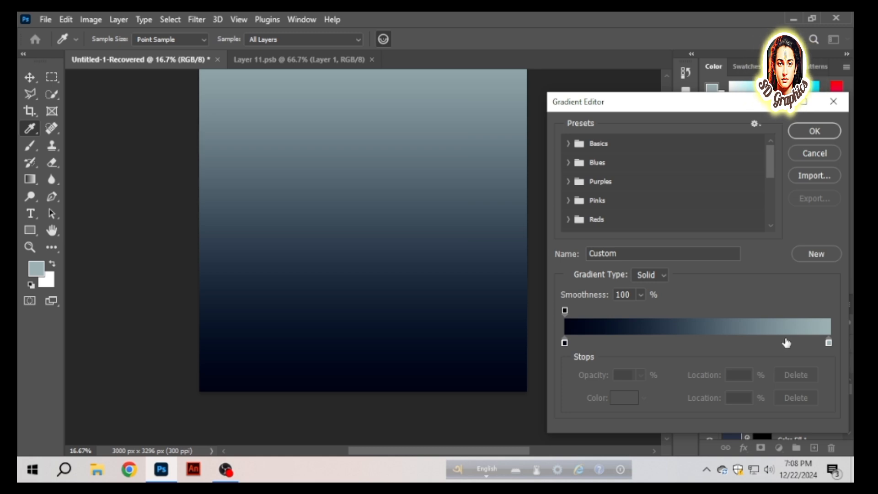
{"action": "key", "text": "ctrl+z"}
- Set the gradient's opacity midpoint to 78%, place the transparent stop at location 100%, and apply the gradient fill
{"action": "left_click_drag", "start_coordinate": [748, 311], "coordinate": [798, 311]}
{"action": "left_click_drag", "start_coordinate": [684, 319], "coordinate": [747, 320]}
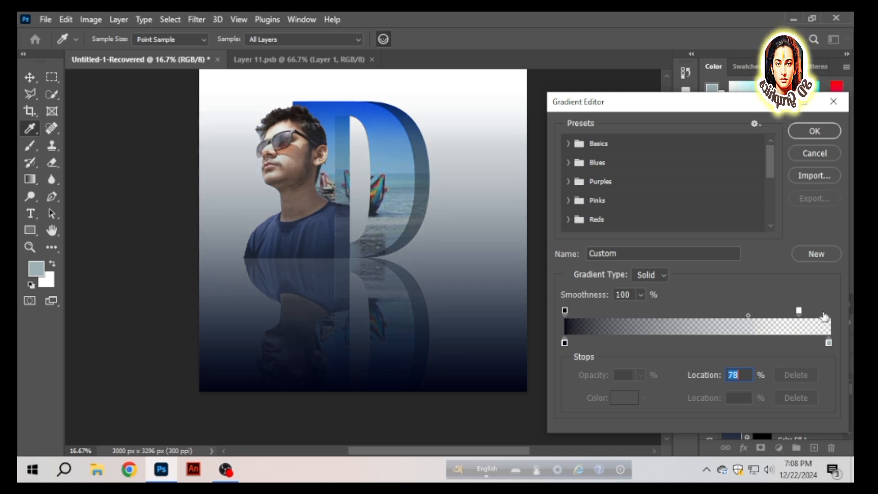
{"action": "left_click_drag", "start_coordinate": [800, 310], "coordinate": [843, 315]}
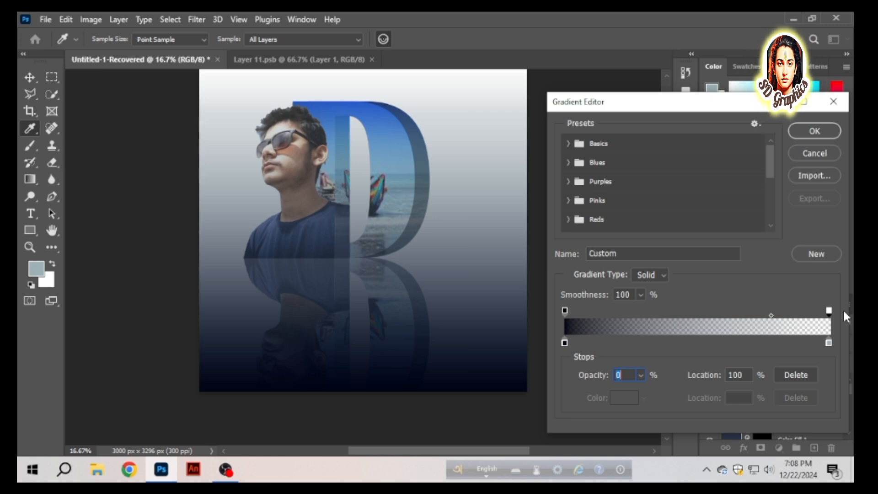
{"action": "left_click", "coordinate": [810, 131]}
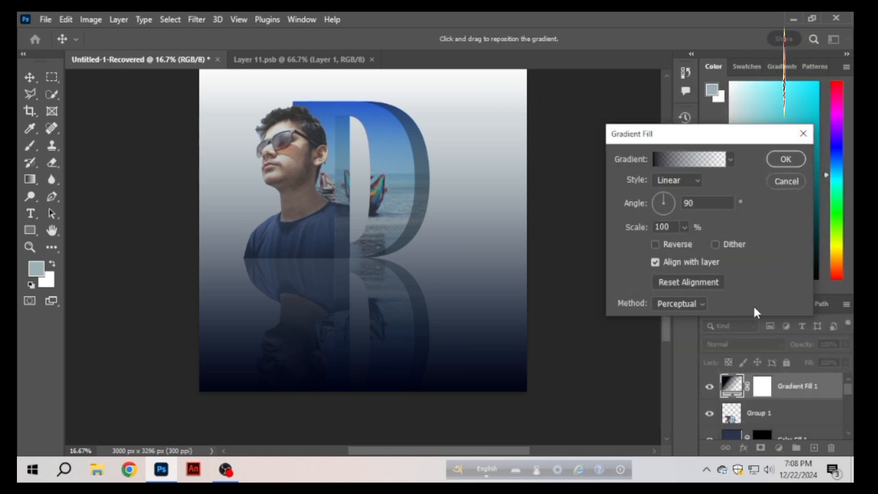
{"action": "left_click", "coordinate": [786, 159]}
- Add a Gradient Overlay effect to the white background Layer 0 and open its gradient for editing
{"action": "scroll", "coordinate": [791, 411], "scroll_direction": "down", "scroll_amount": 5}
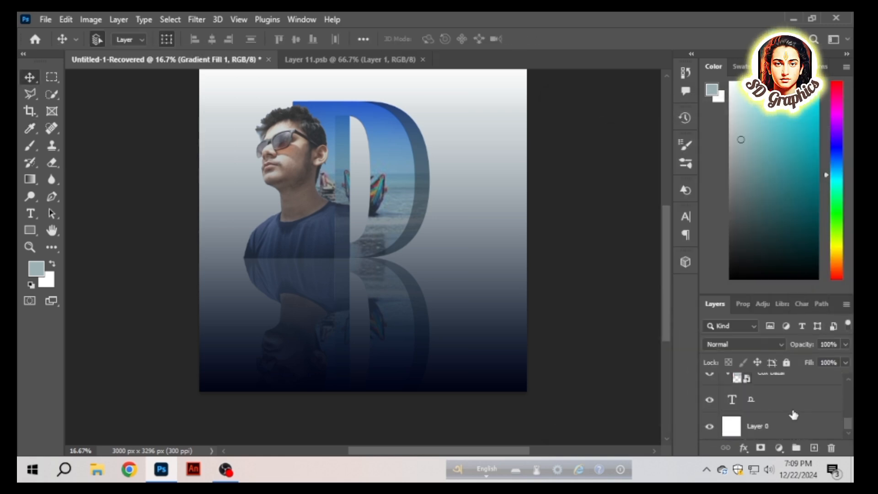
{"action": "left_click", "coordinate": [791, 425]}
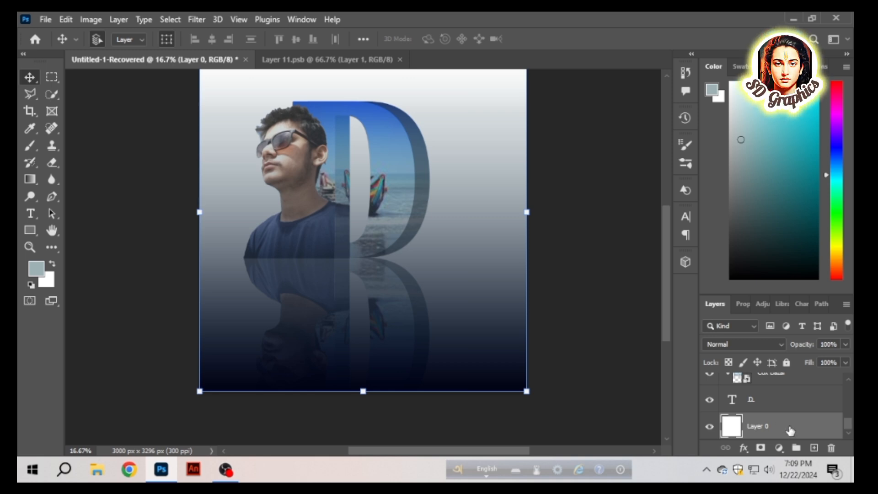
{"action": "double_click", "coordinate": [791, 430]}
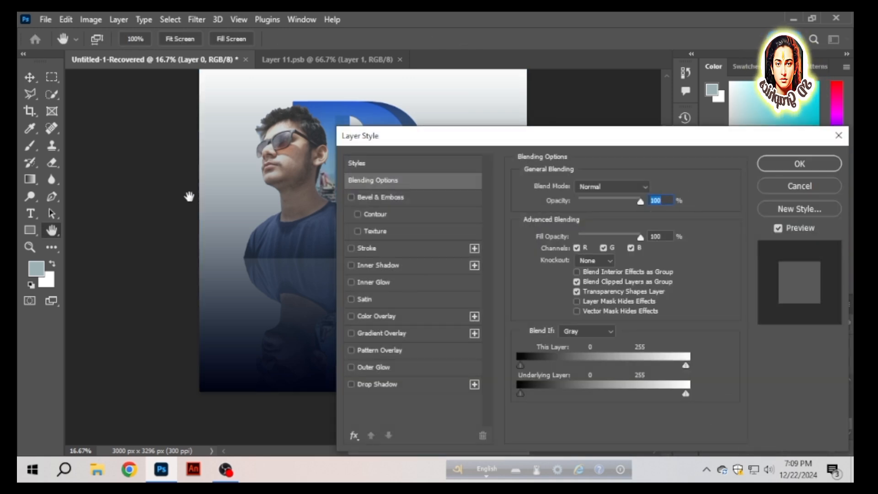
{"action": "left_click_drag", "start_coordinate": [245, 186], "coordinate": [133, 206]}
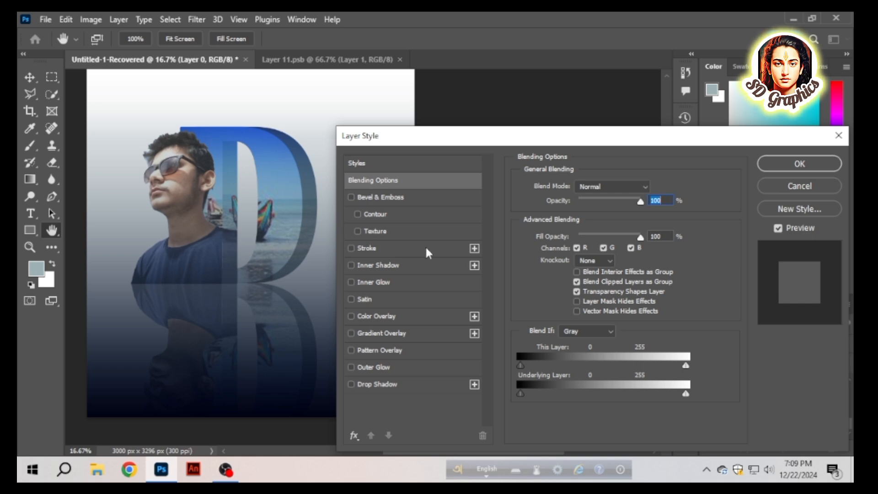
{"action": "left_click", "coordinate": [391, 331]}
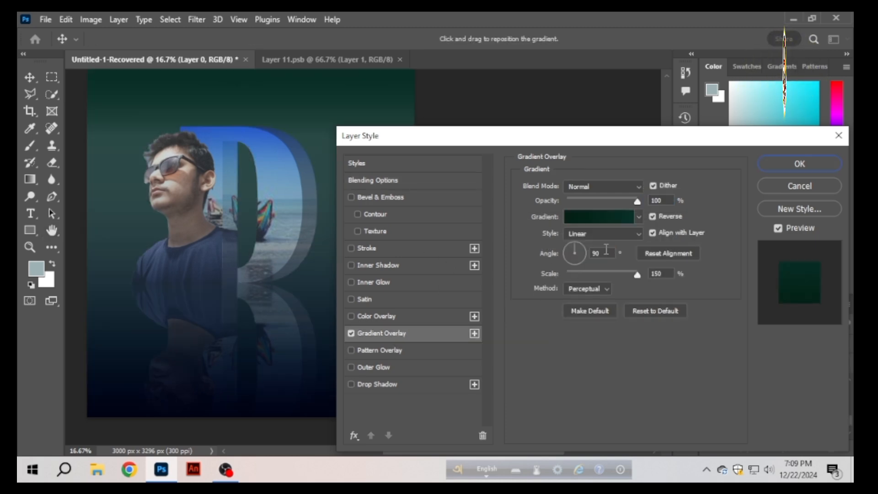
{"action": "left_click", "coordinate": [601, 217]}
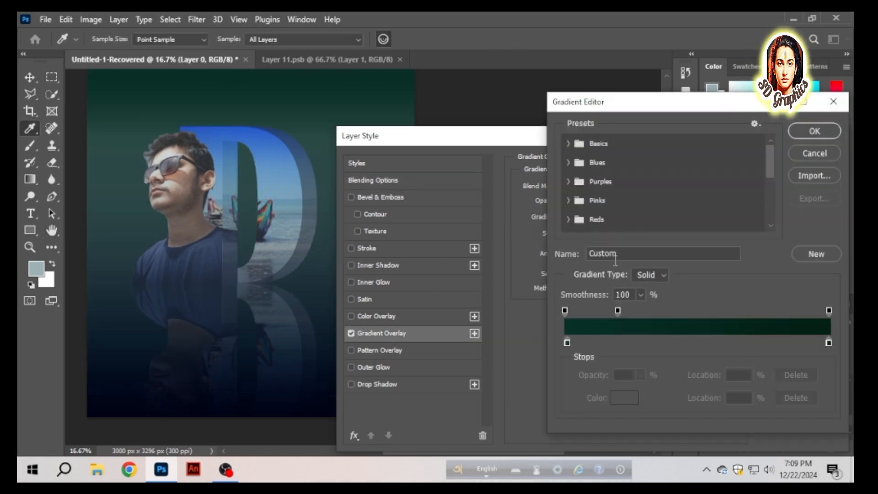
- Recolor the starting color stop of Layer 0's overlay gradient to dark red 840c0c
{"action": "double_click", "coordinate": [566, 341]}
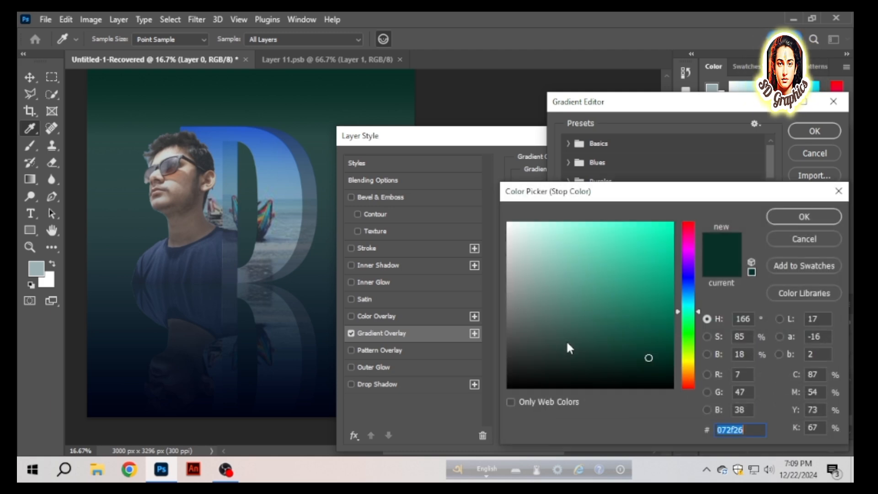
{"action": "left_click", "coordinate": [635, 249]}
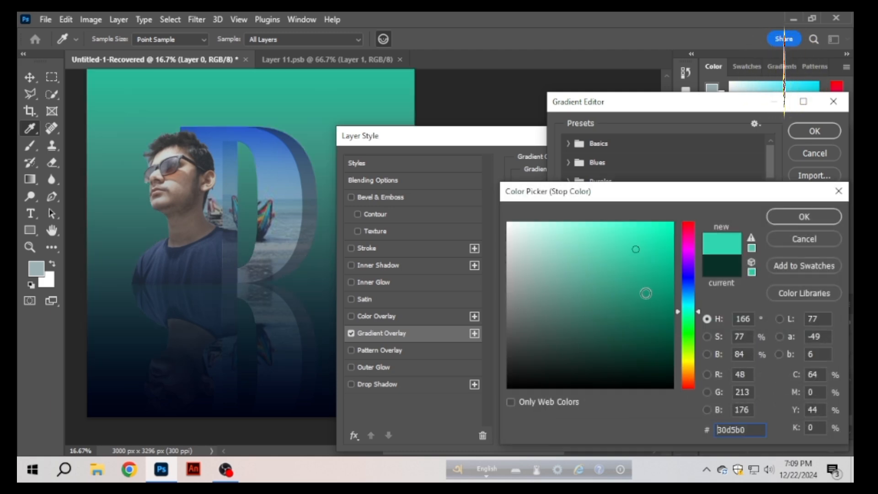
{"action": "left_click", "coordinate": [688, 276]}
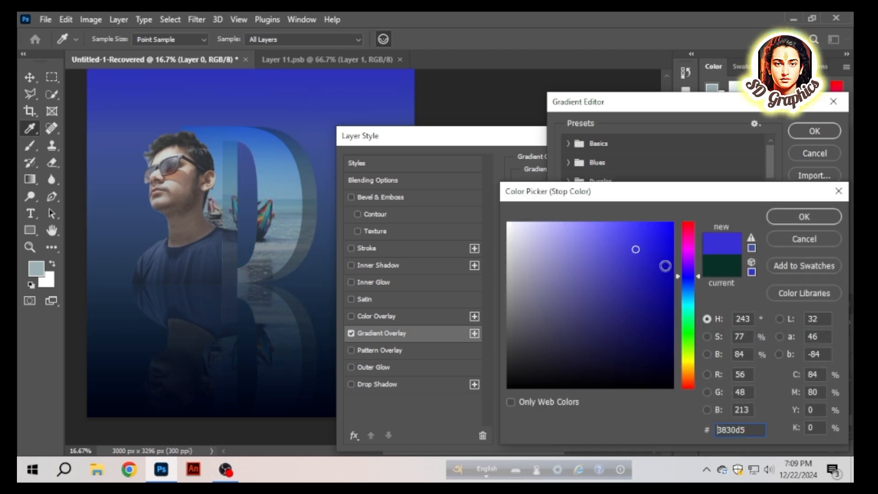
{"action": "left_click_drag", "start_coordinate": [685, 273], "coordinate": [690, 217]}
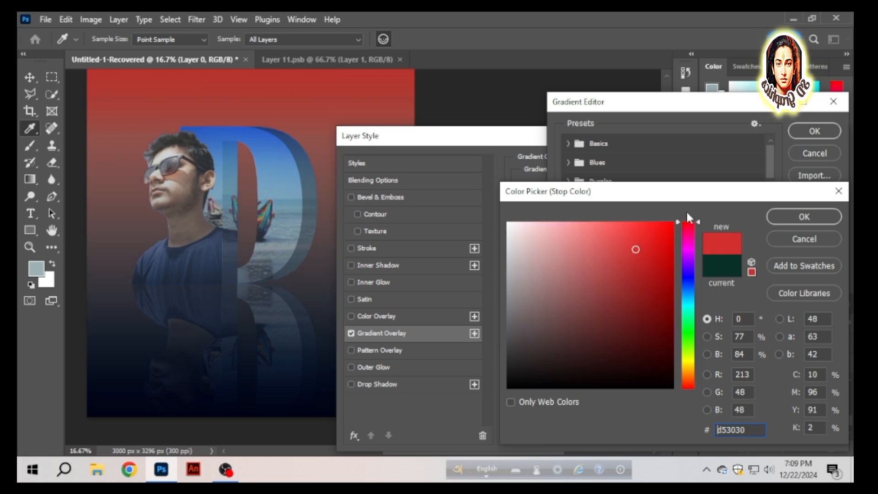
{"action": "mouse_move", "coordinate": [657, 241]}
{"action": "left_mouse_down"}
{"action": "mouse_move", "coordinate": [670, 220]}
{"action": "mouse_move", "coordinate": [658, 303]}
{"action": "left_mouse_up"}
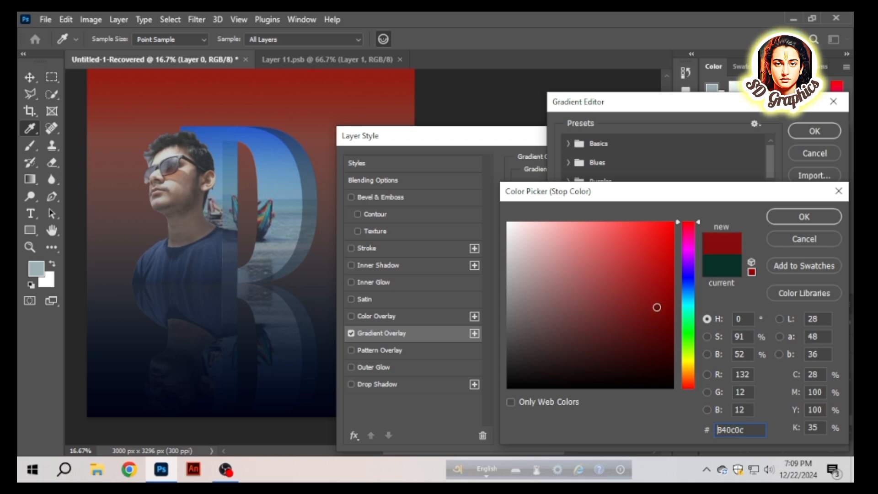
{"action": "left_click", "coordinate": [805, 219]}
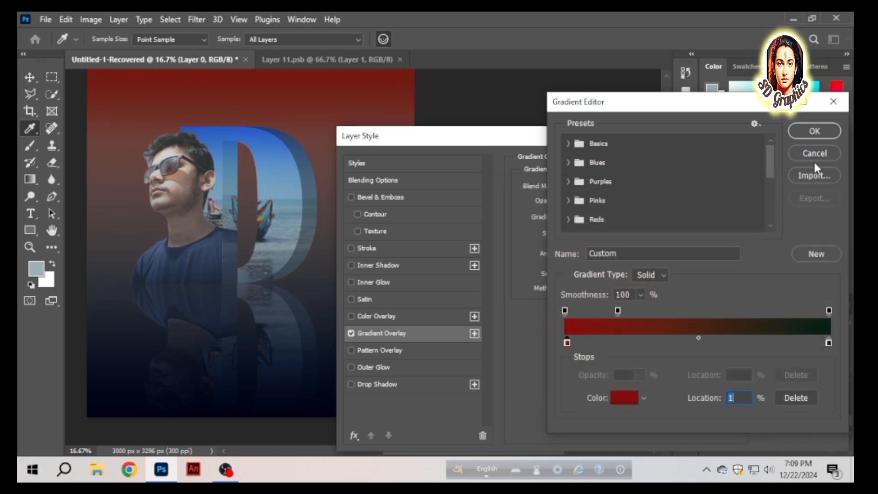
- Recolor the overlay gradient's ending color stop to black 000000 and apply the Gradient Overlay to Layer 0
{"action": "double_click", "coordinate": [829, 343]}
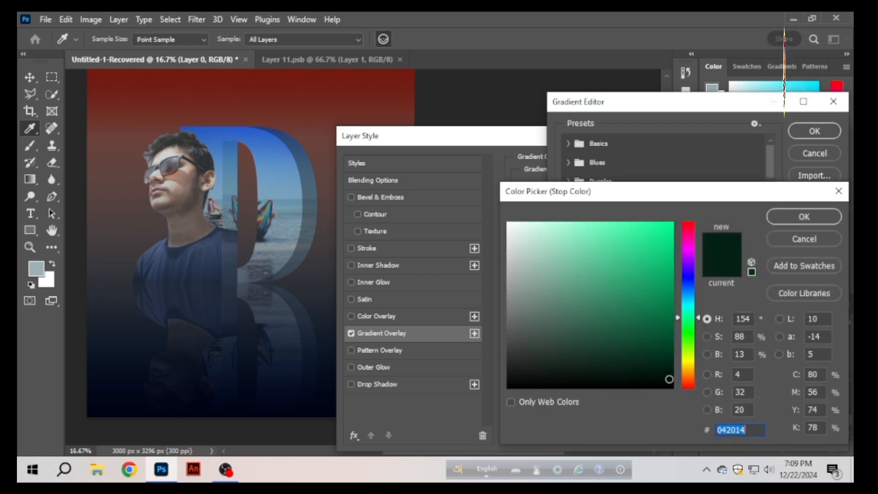
{"action": "left_click", "coordinate": [671, 388]}
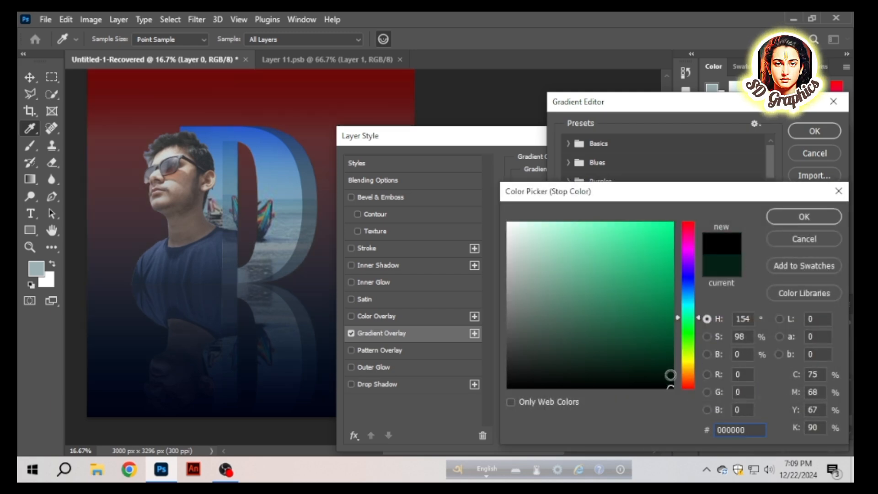
{"action": "left_click", "coordinate": [804, 216]}
{"action": "left_click", "coordinate": [813, 130]}
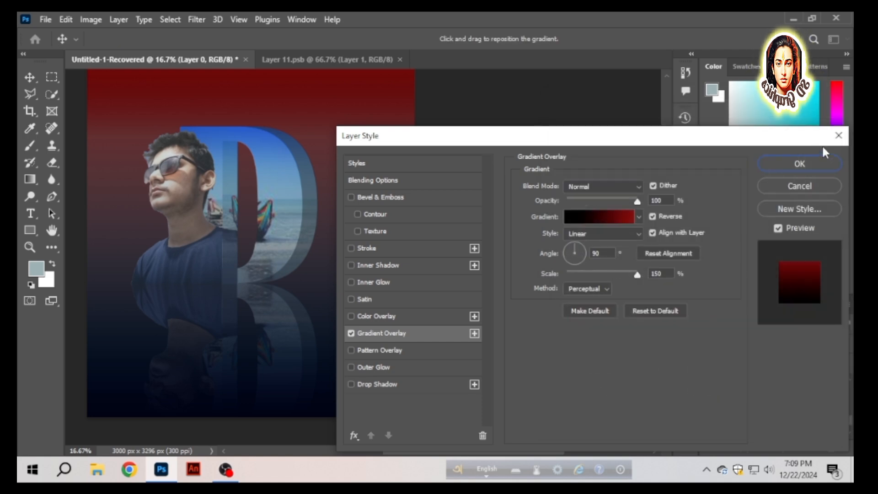
{"action": "left_click", "coordinate": [798, 163]}
{"action": "scroll", "coordinate": [435, 231], "scroll_direction": "up", "scroll_amount": 3}
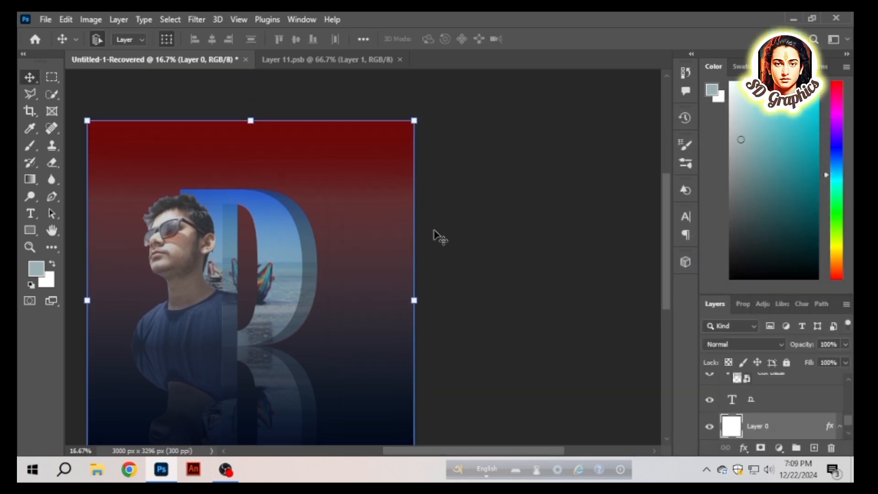
{"action": "scroll", "coordinate": [436, 232], "scroll_direction": "down", "scroll_amount": 3}
{"action": "scroll", "coordinate": [436, 233], "scroll_direction": "up", "scroll_amount": 3}
{"action": "scroll", "coordinate": [436, 232], "scroll_direction": "left", "scroll_amount": 4}
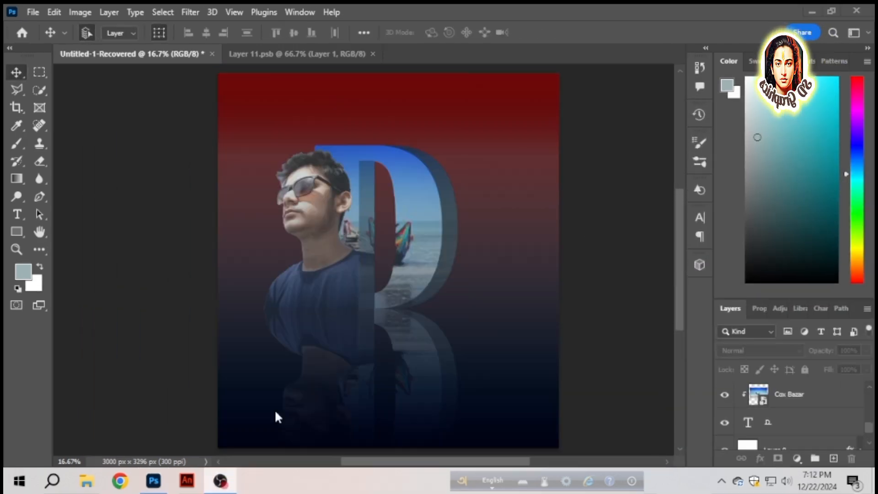
- Recolor the red stop of Layer 0's Gradient Overlay to dark green 066903 and apply the layer style
{"action": "scroll", "coordinate": [805, 424], "scroll_direction": "down", "scroll_amount": 2}
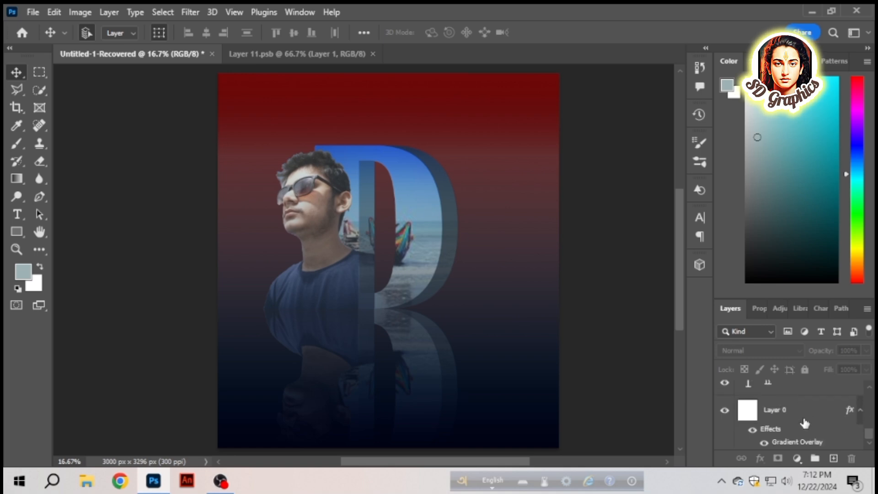
{"action": "left_click", "coordinate": [803, 415]}
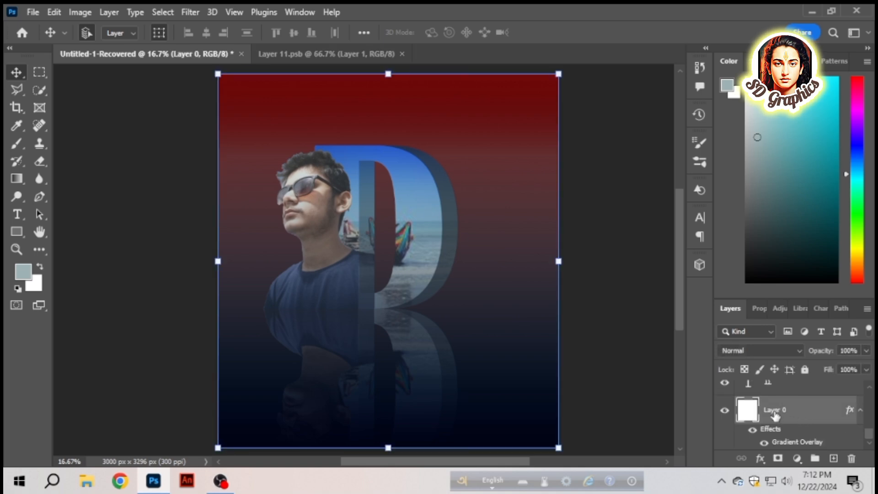
{"action": "double_click", "coordinate": [797, 420]}
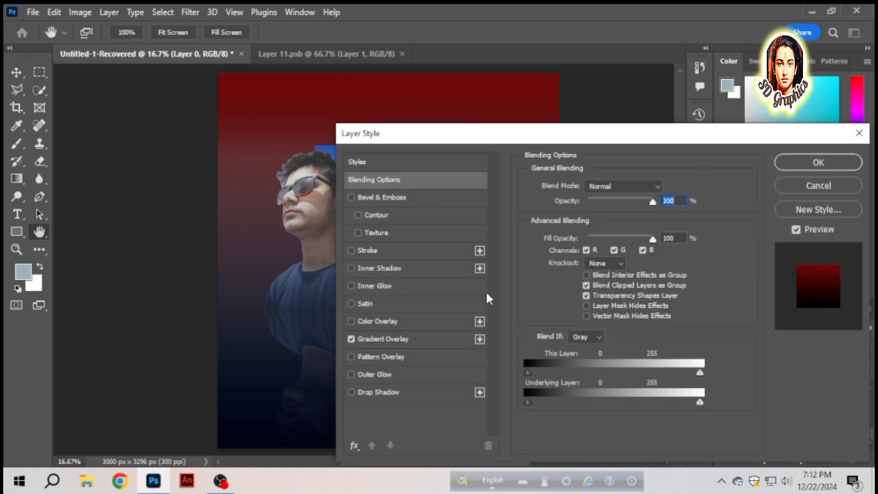
{"action": "left_click", "coordinate": [403, 339]}
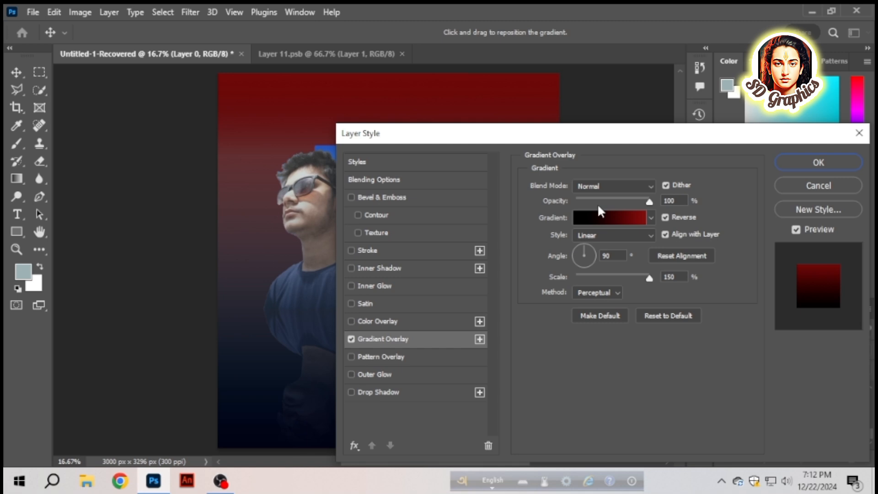
{"action": "left_click", "coordinate": [633, 216]}
{"action": "left_click", "coordinate": [576, 349]}
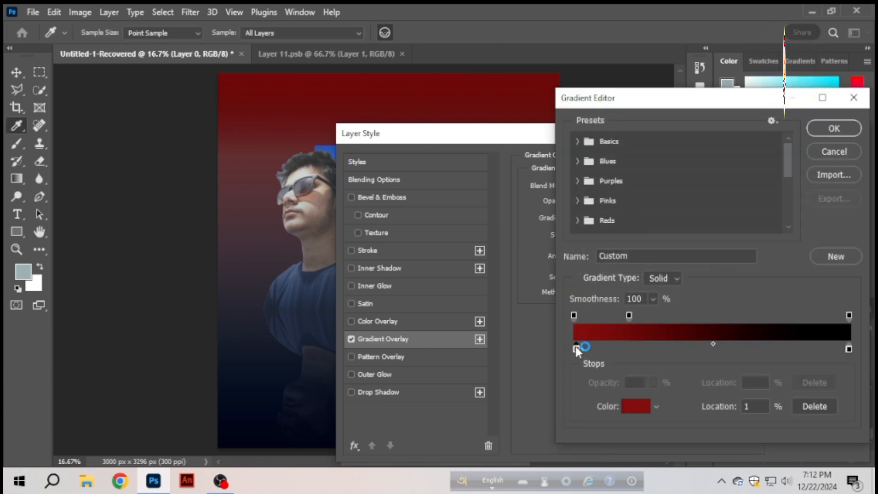
{"action": "double_click", "coordinate": [577, 349]}
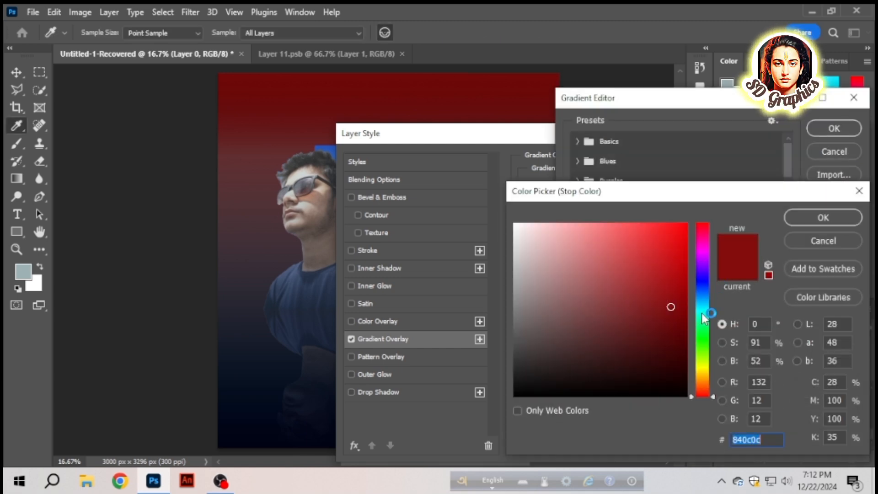
{"action": "left_click", "coordinate": [699, 340]}
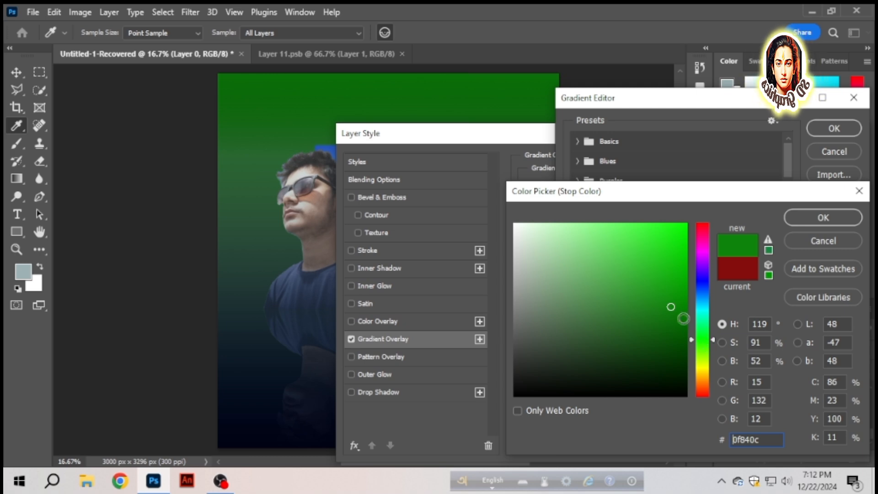
{"action": "left_click", "coordinate": [680, 308]}
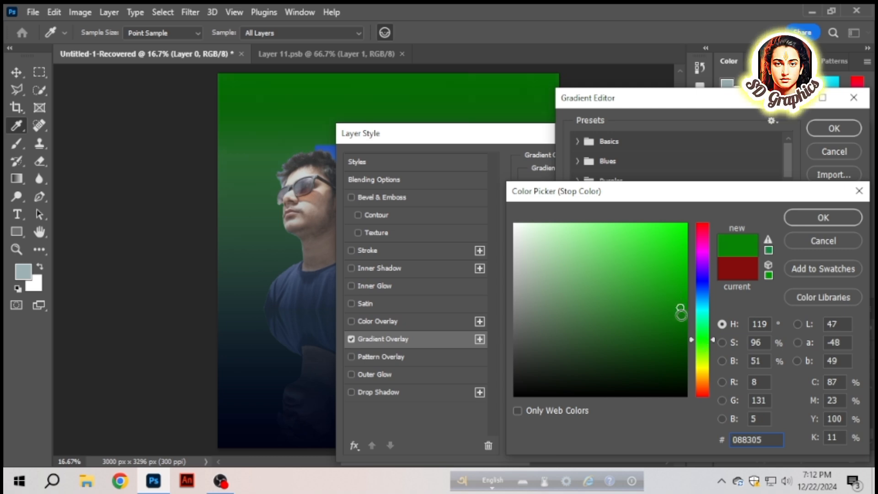
{"action": "left_click_drag", "start_coordinate": [681, 313], "coordinate": [682, 325]}
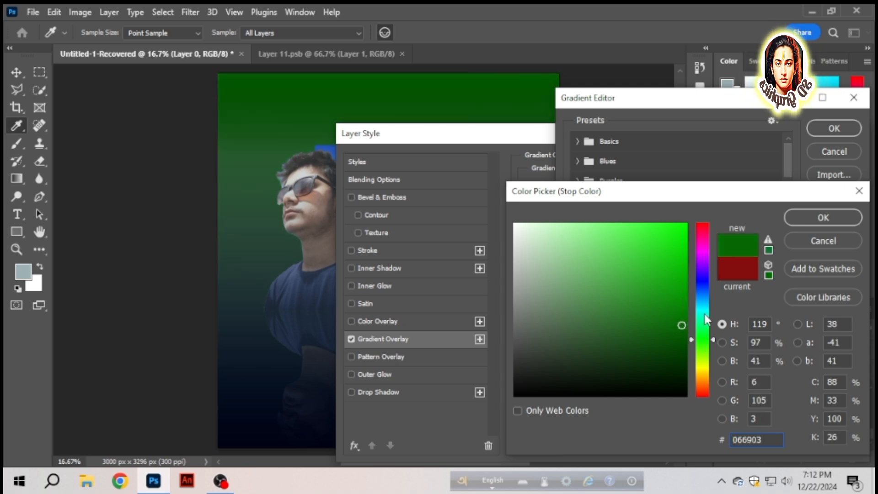
{"action": "left_click", "coordinate": [823, 217]}
{"action": "left_click", "coordinate": [833, 128]}
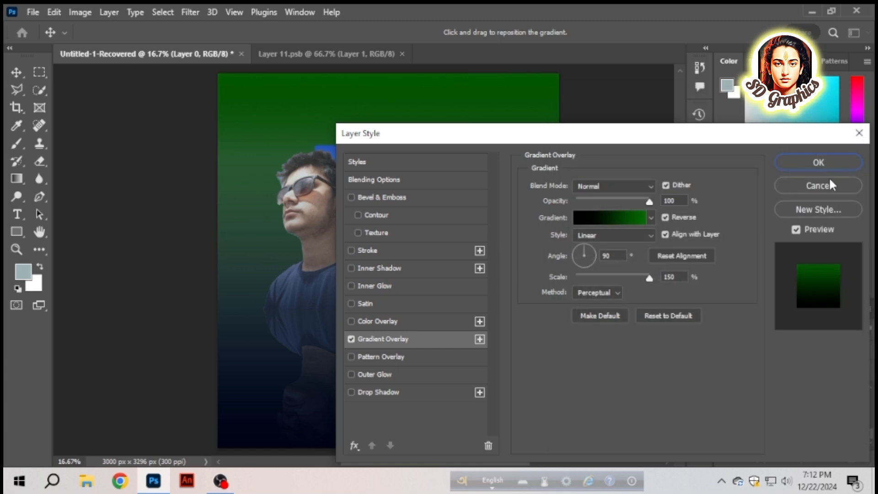
{"action": "left_click", "coordinate": [828, 163]}
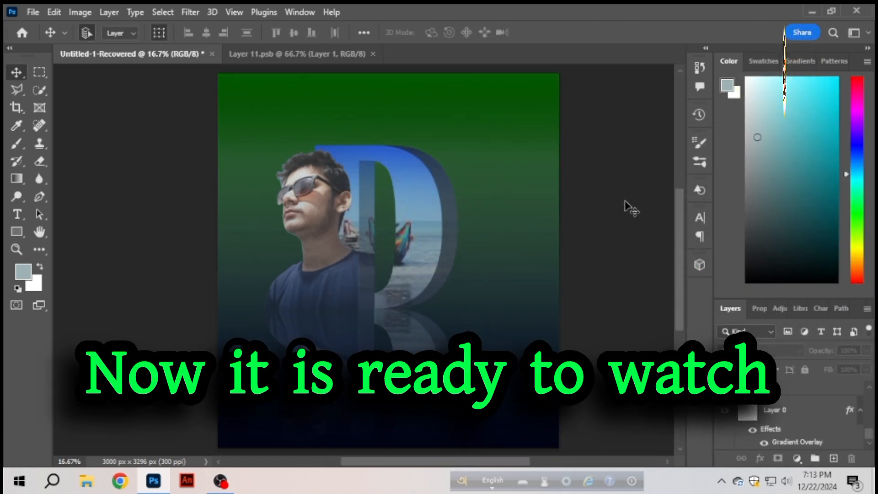